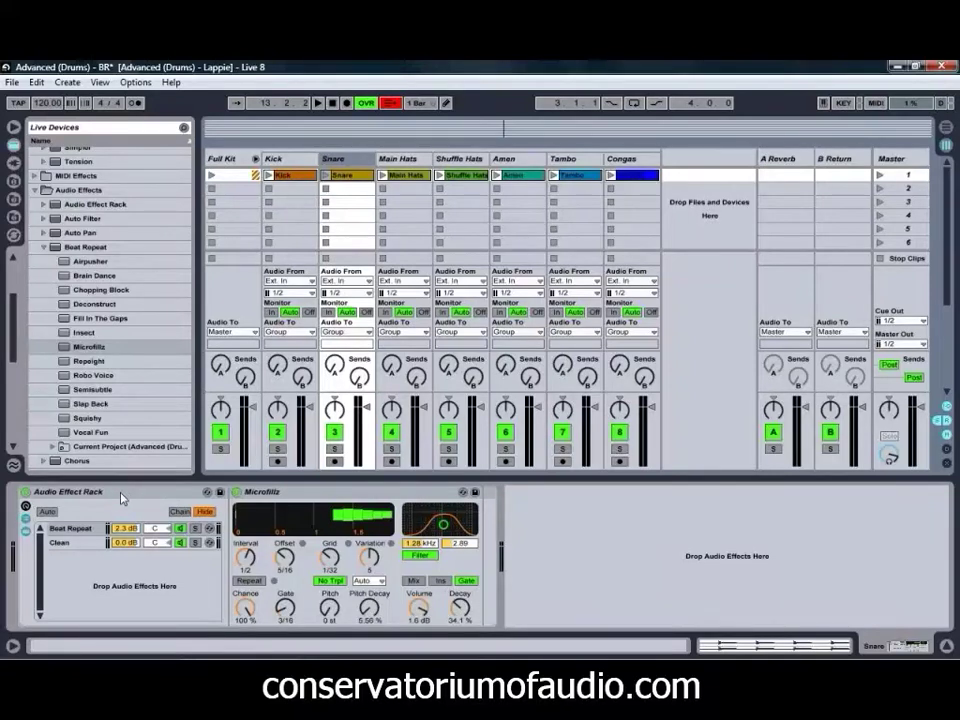
Play the Congas clip and set its Microfillz offset to 8/16 and filter to 3.45 kHz with a width of 3.42.
{"action": "left_click", "coordinate": [628, 161]}
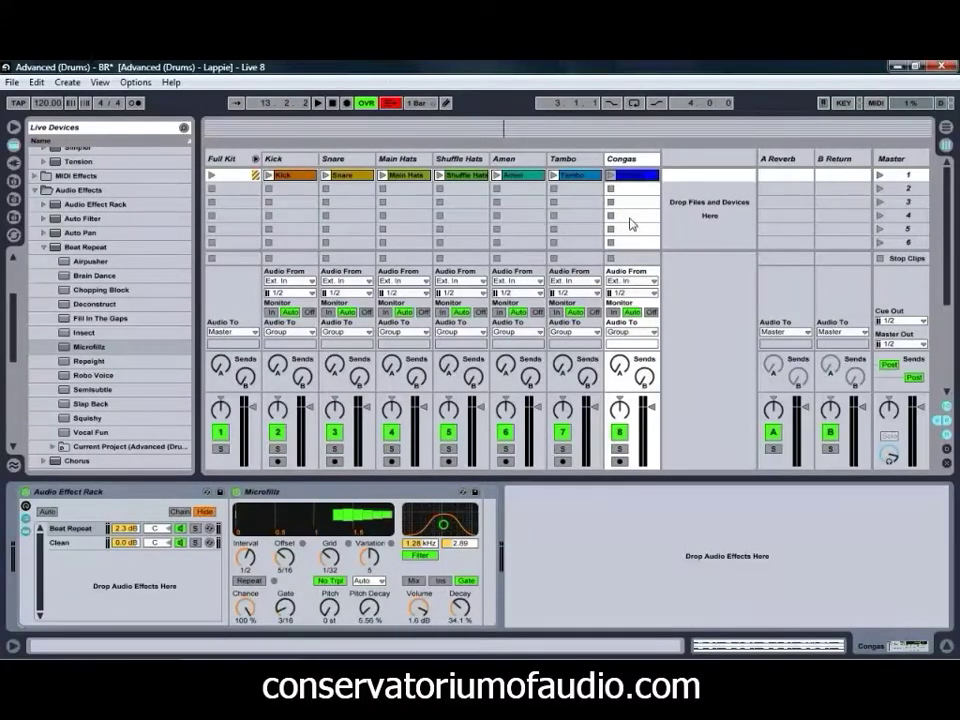
{"action": "left_click", "coordinate": [611, 177]}
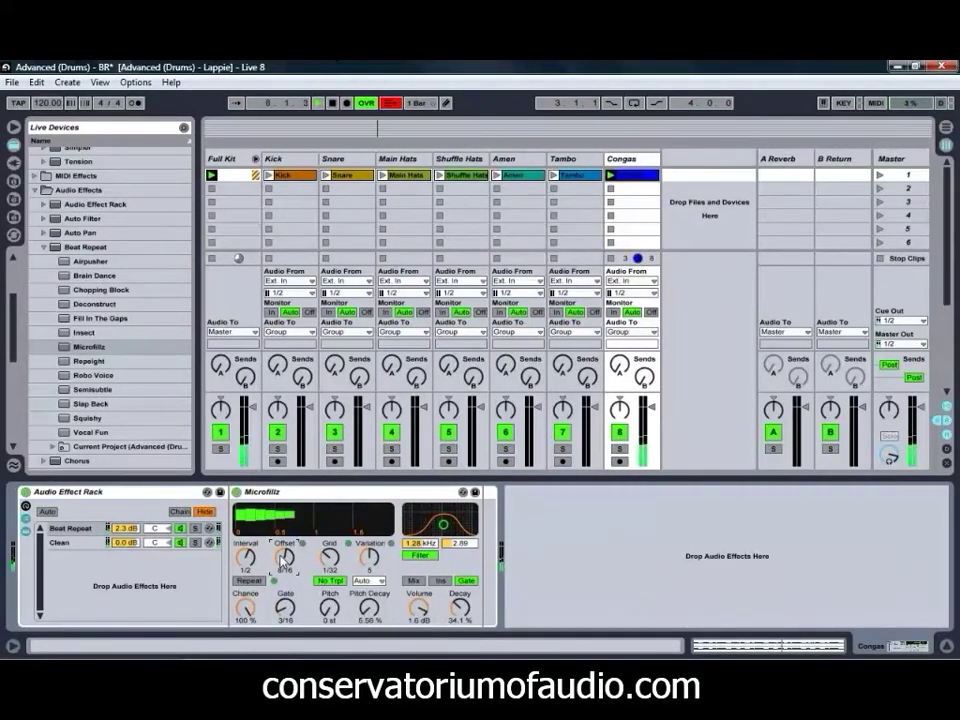
{"action": "left_click_drag", "start_coordinate": [285, 557], "coordinate": [316, 563]}
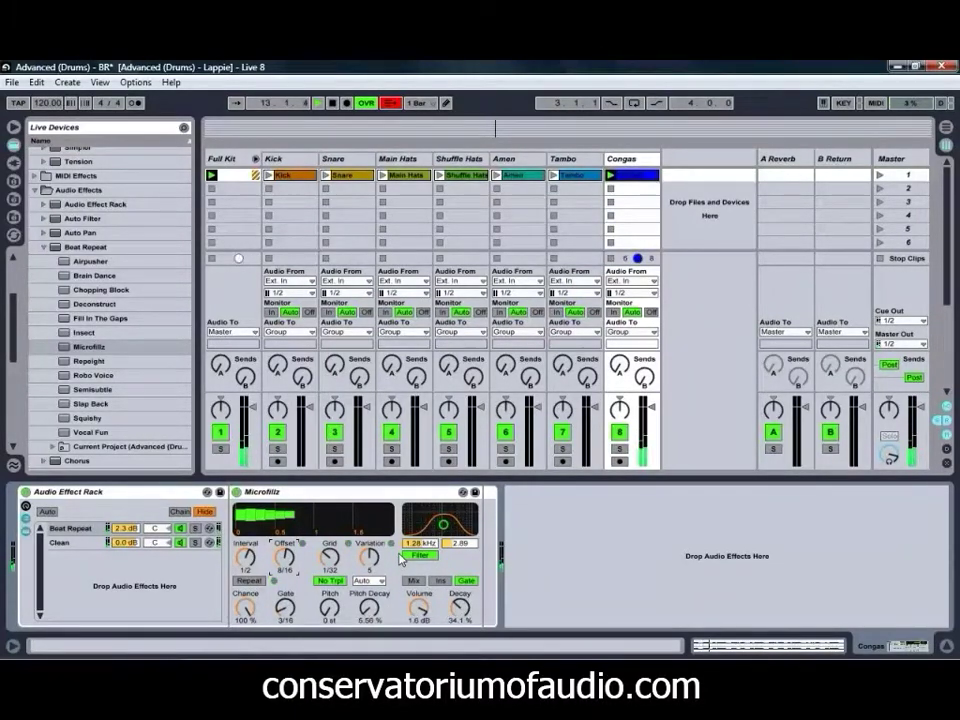
{"action": "mouse_move", "coordinate": [443, 523]}
{"action": "left_mouse_down"}
{"action": "mouse_move", "coordinate": [451, 516]}
{"action": "mouse_move", "coordinate": [457, 525]}
{"action": "left_mouse_up"}
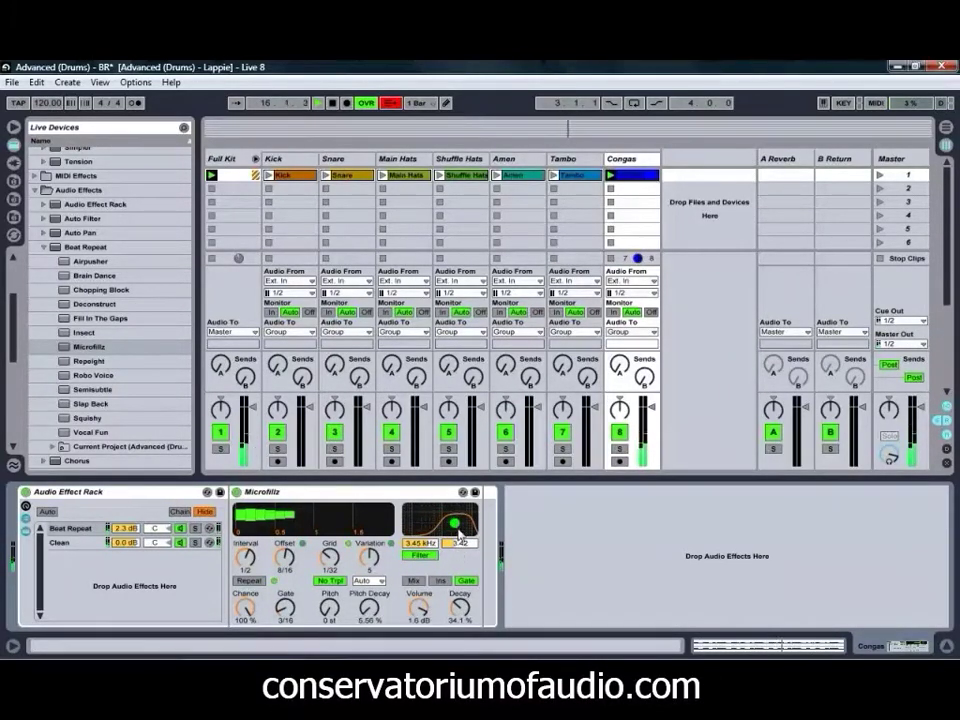
Set the Congas Microfillz decay to 13.5 %, pitch decay to 0 %, pitch to -2 st, volume to 4.1 dB and grid to 1/16.
{"action": "left_click_drag", "start_coordinate": [458, 610], "coordinate": [458, 640]}
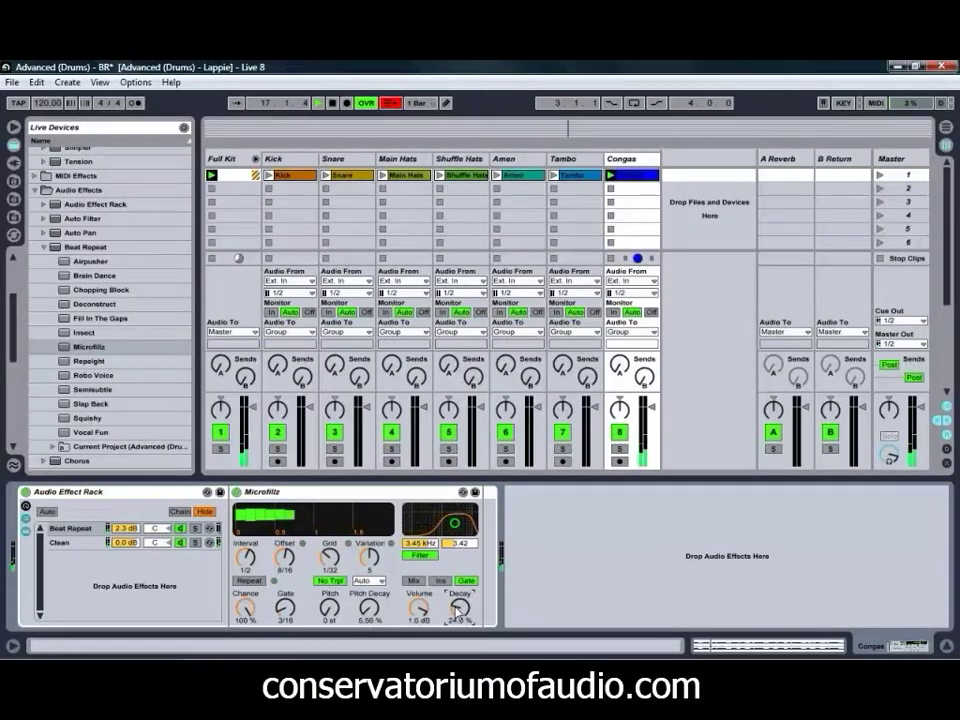
{"action": "left_click_drag", "start_coordinate": [374, 617], "coordinate": [336, 625]}
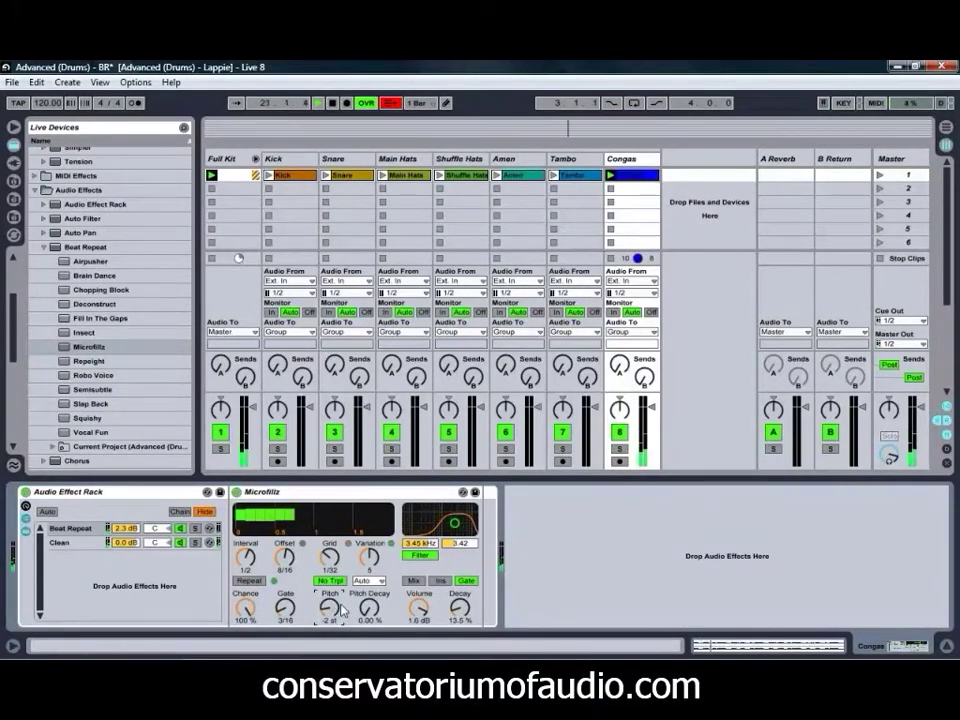
{"action": "left_click_drag", "start_coordinate": [419, 614], "coordinate": [420, 603]}
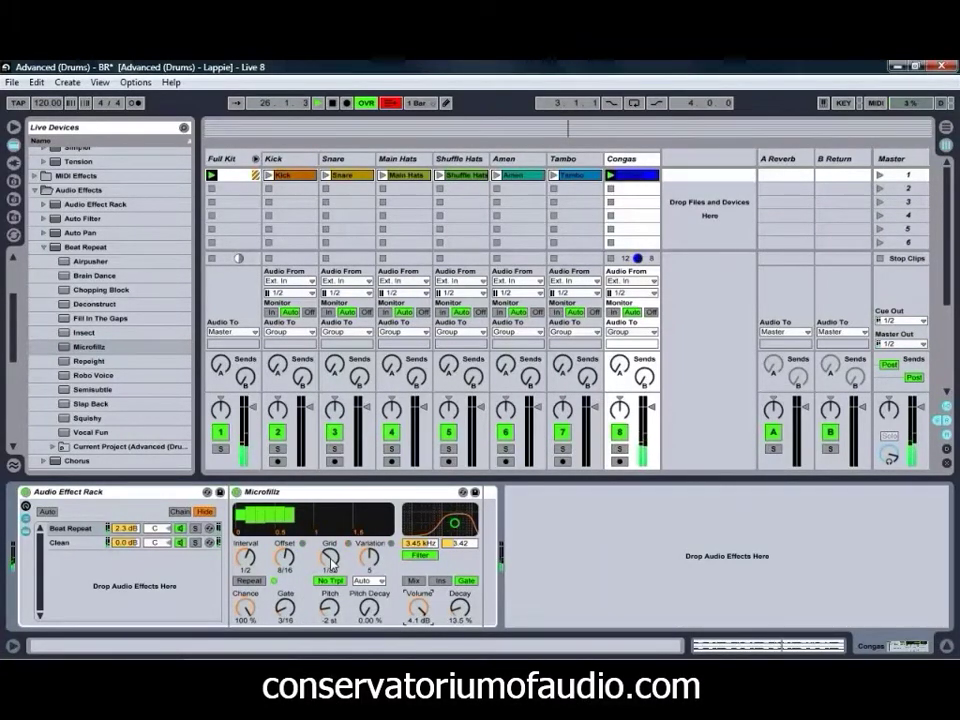
{"action": "left_click_drag", "start_coordinate": [330, 574], "coordinate": [333, 568]}
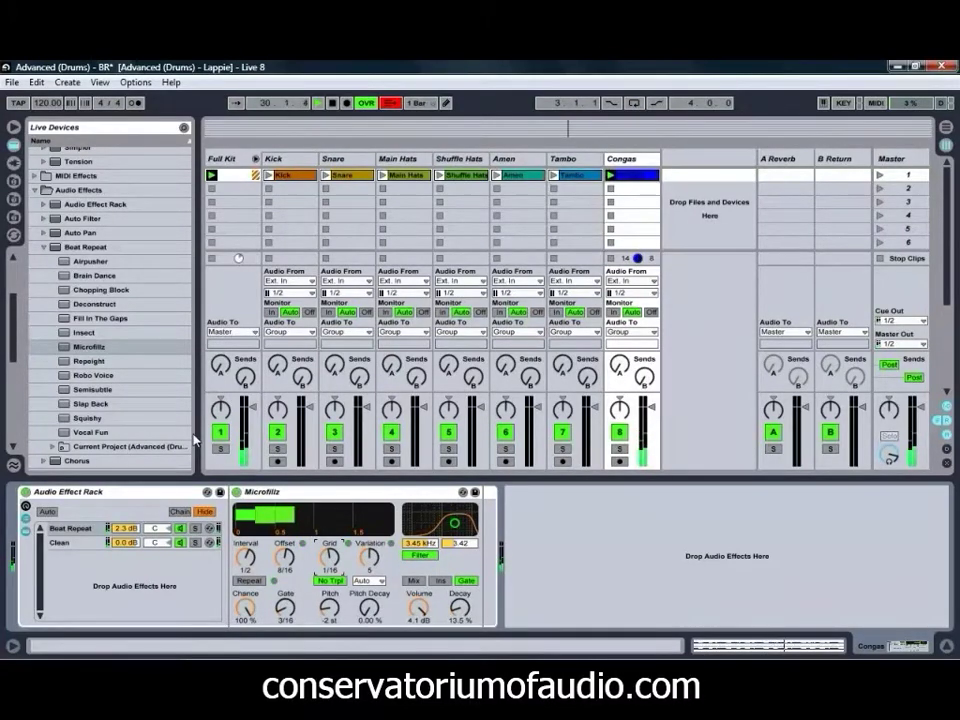
Add a Ping Pong Delay after Microfillz with filter 3.16 kHz, width 4.11, dry/wet 40 % and feedback 27 %.
{"action": "scroll", "coordinate": [97, 368], "scroll_direction": "down", "scroll_amount": 6}
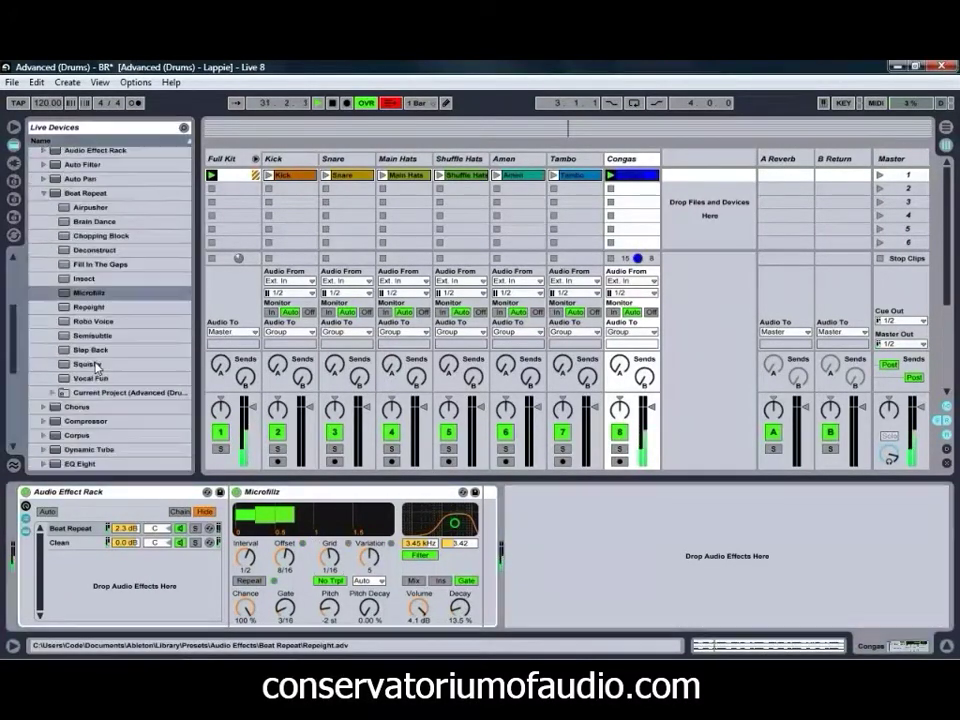
{"action": "scroll", "coordinate": [97, 368], "scroll_direction": "down", "scroll_amount": 1}
{"action": "scroll", "coordinate": [75, 290], "scroll_direction": "down", "scroll_amount": 3}
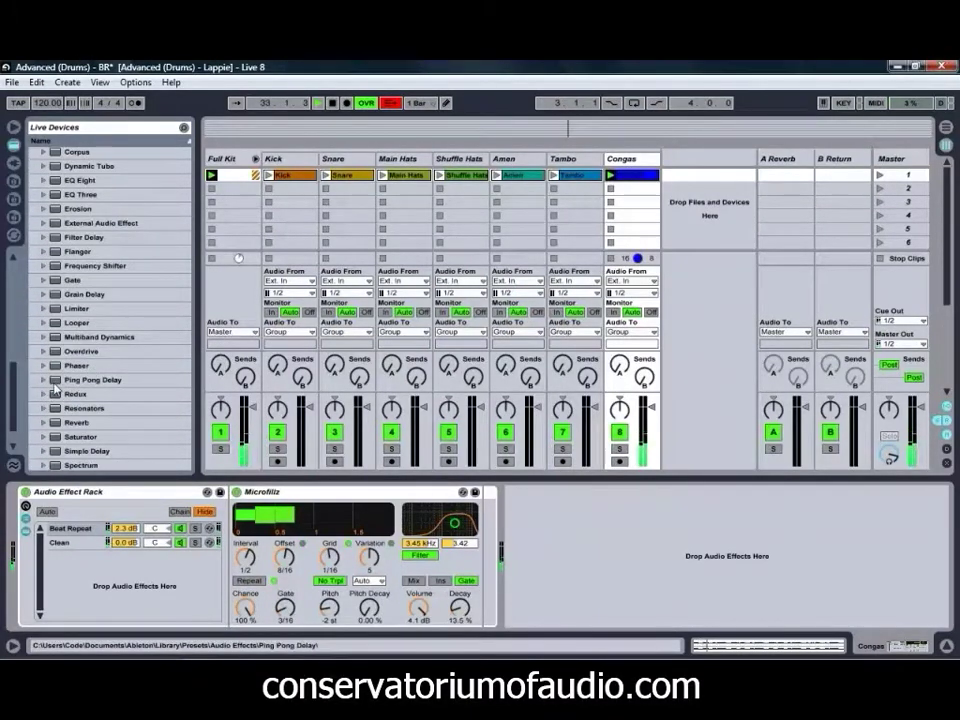
{"action": "left_click_drag", "start_coordinate": [53, 386], "coordinate": [515, 545]}
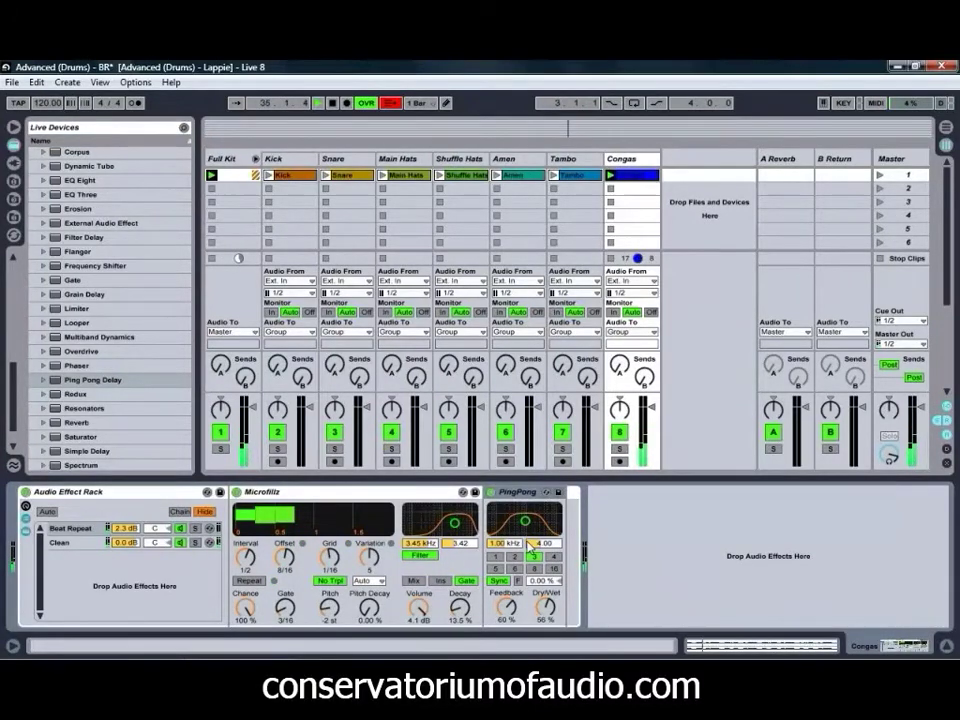
{"action": "left_click_drag", "start_coordinate": [527, 526], "coordinate": [537, 530]}
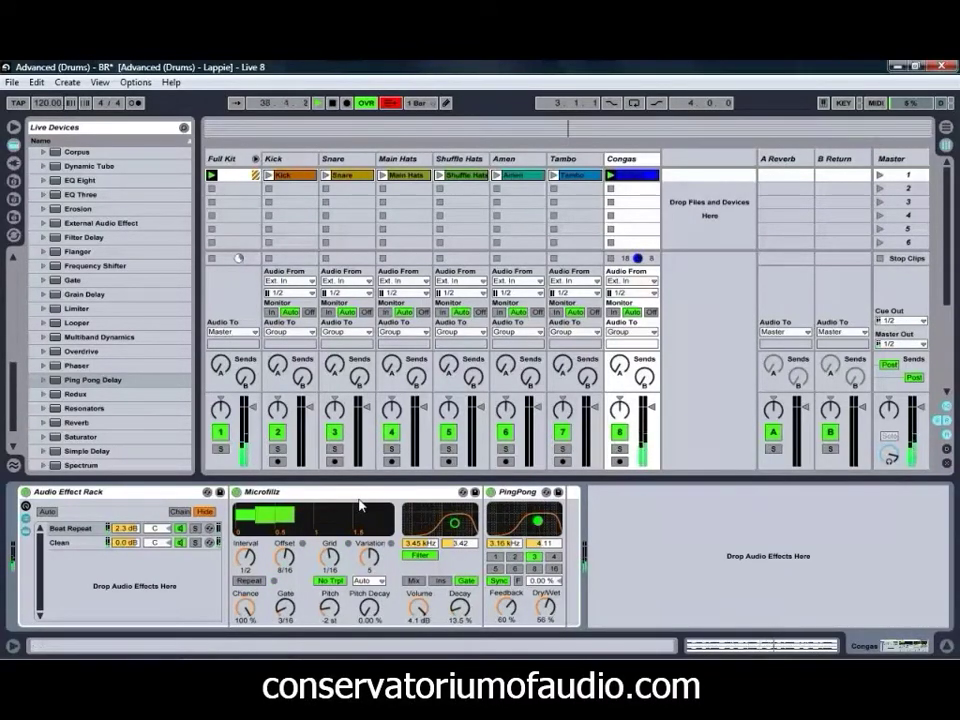
{"action": "left_click_drag", "start_coordinate": [548, 606], "coordinate": [510, 613]}
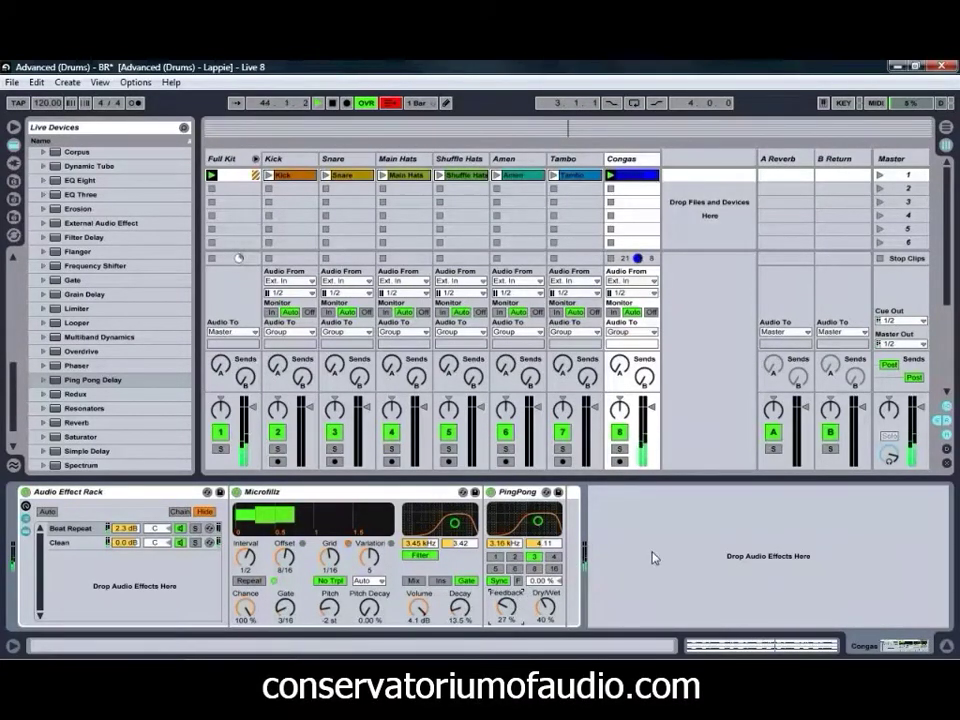
Play the Snare clip, set its Beat Repeat chain volume to 0.0 dB and stop playback.
{"action": "left_click", "coordinate": [325, 177]}
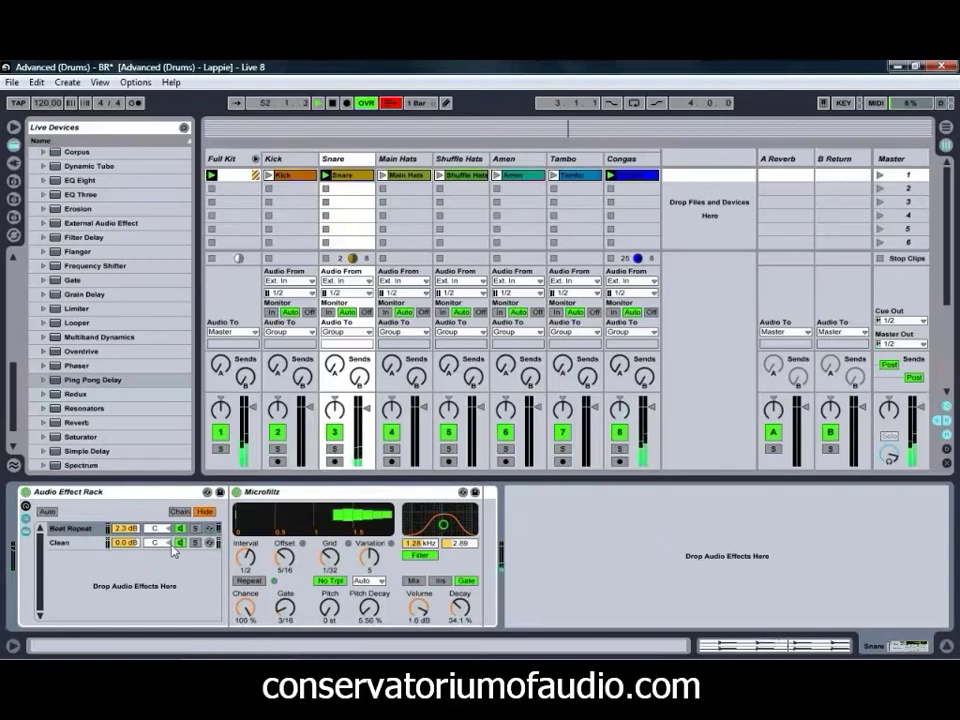
{"action": "left_click_drag", "start_coordinate": [128, 529], "coordinate": [129, 545]}
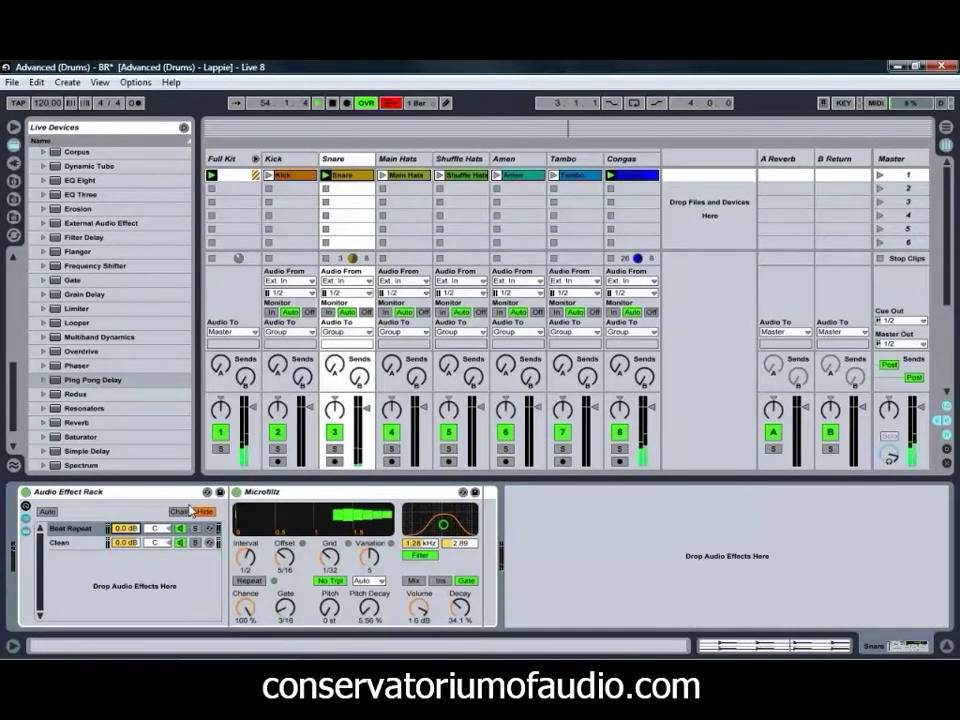
{"action": "key", "text": "space"}
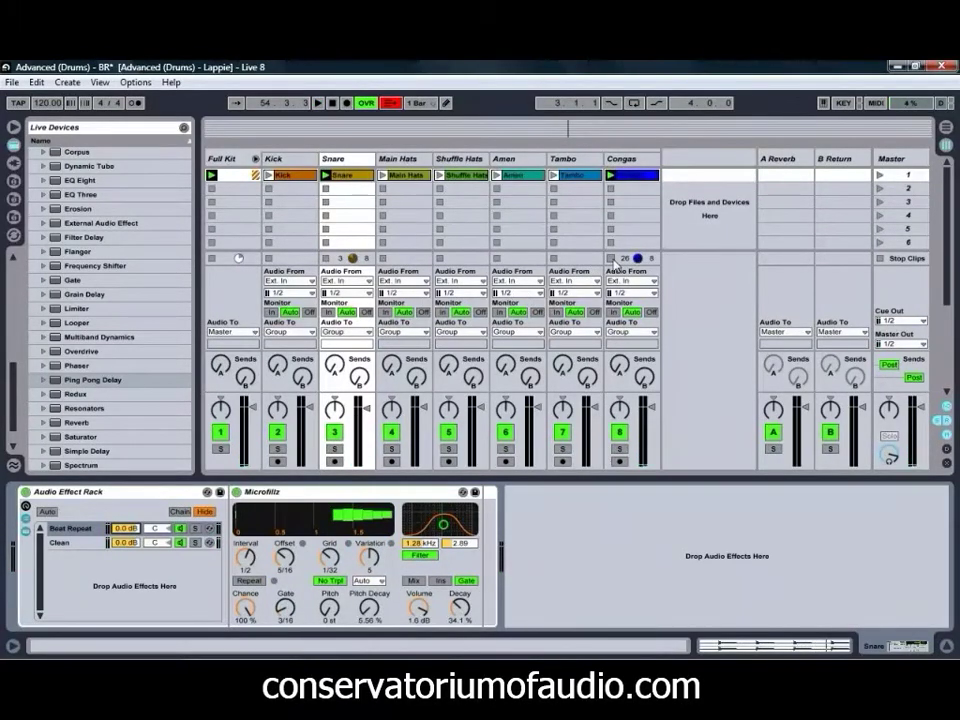
Add the default Beat Repeat audio effect to the Main Hats track.
{"action": "scroll", "coordinate": [58, 250], "scroll_direction": "down", "scroll_amount": 3}
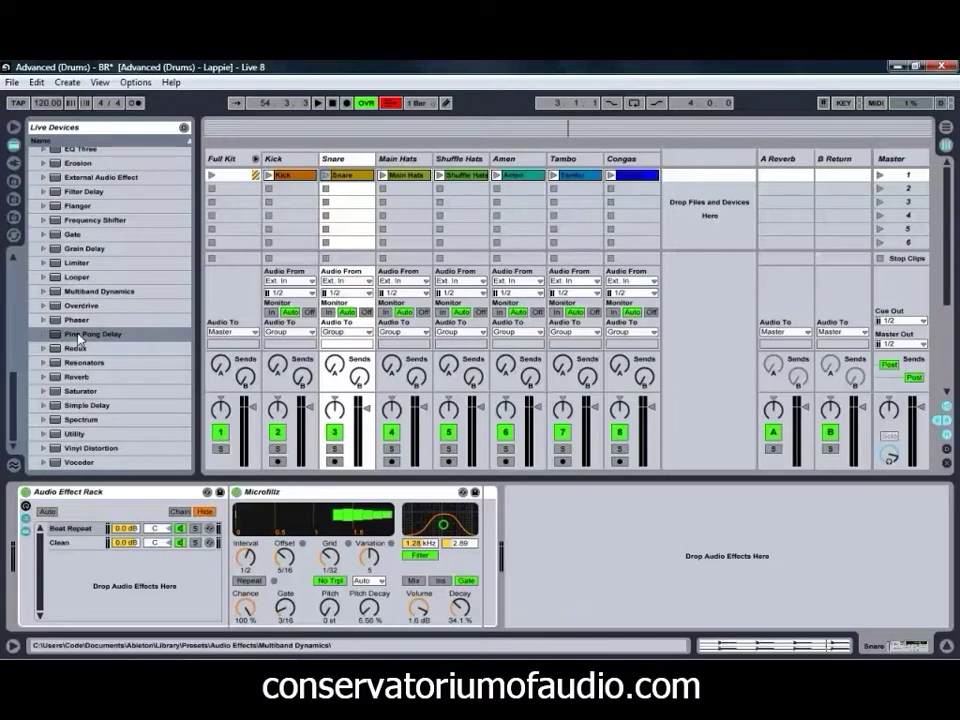
{"action": "scroll", "coordinate": [75, 322], "scroll_direction": "up", "scroll_amount": 6}
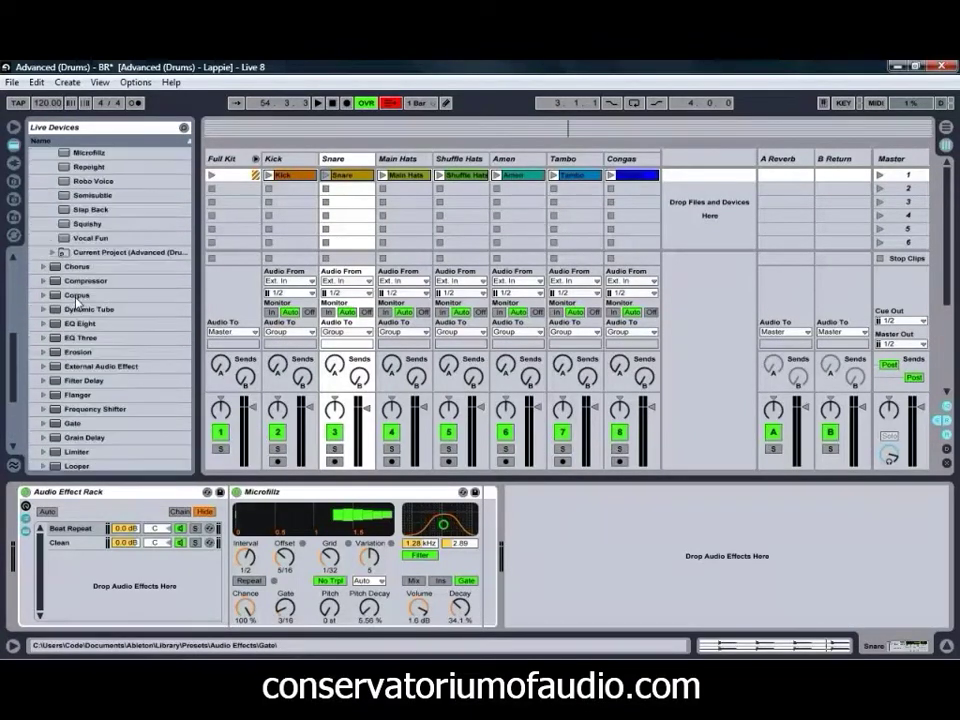
{"action": "scroll", "coordinate": [75, 303], "scroll_direction": "up", "scroll_amount": 3}
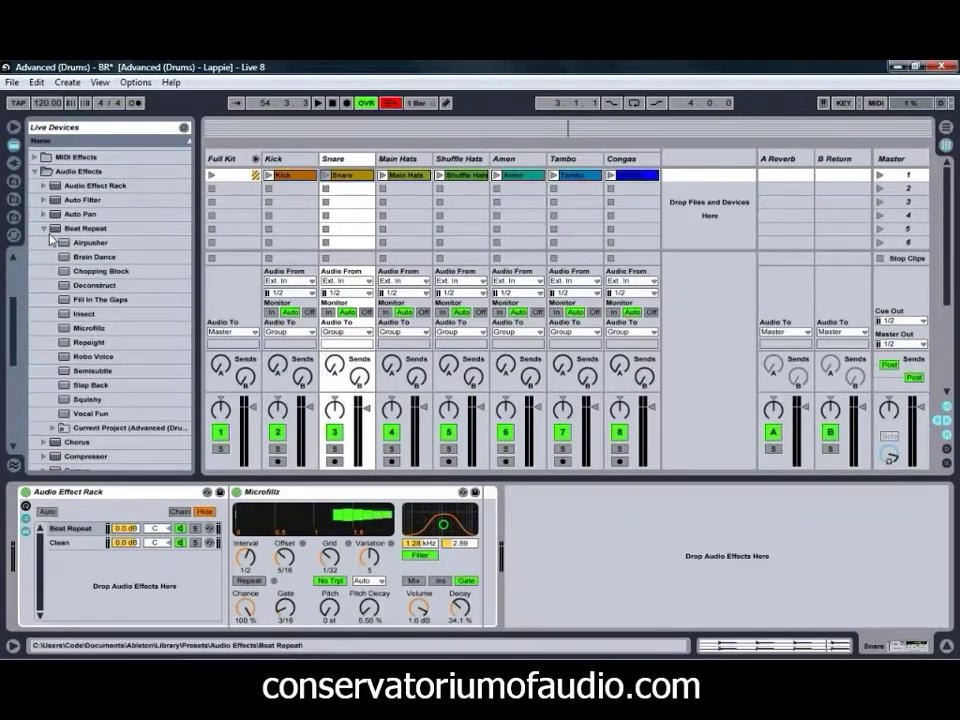
{"action": "left_click", "coordinate": [47, 229]}
{"action": "left_click", "coordinate": [405, 159]}
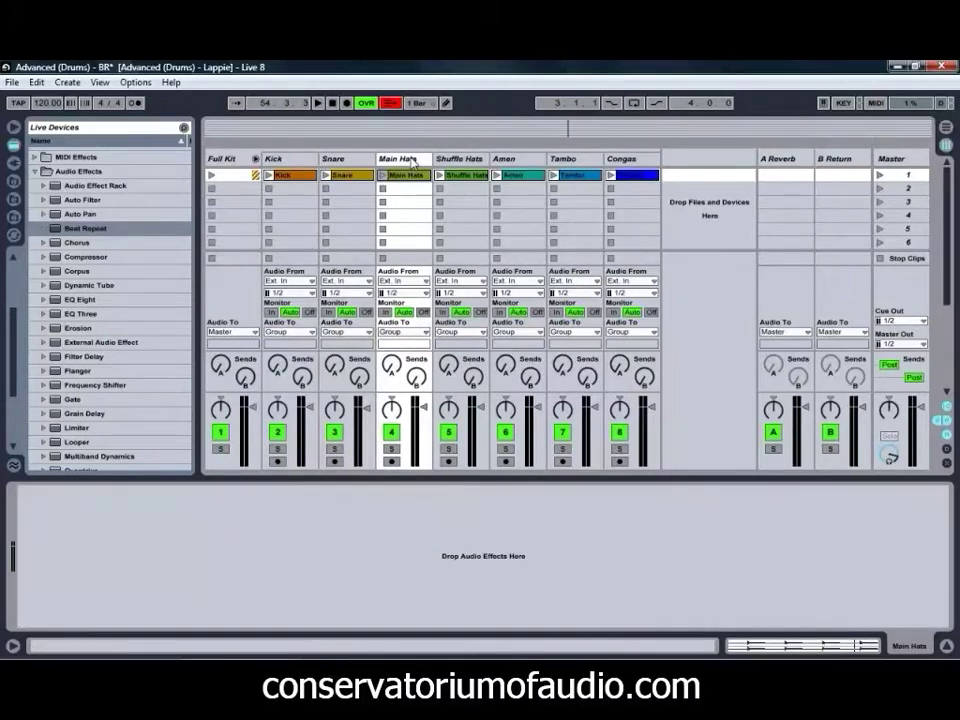
{"action": "key", "text": "Return"}
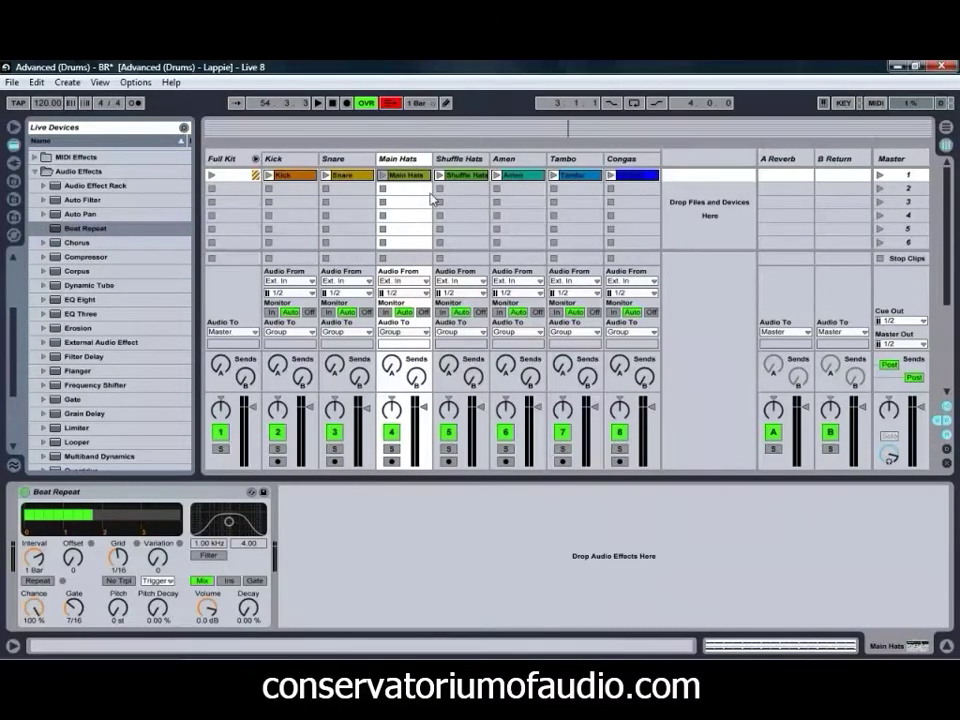
Switch the Main Hats Beat Repeat to Gate mode and group it into an effect rack with a second, empty chain.
{"action": "left_click", "coordinate": [255, 582]}
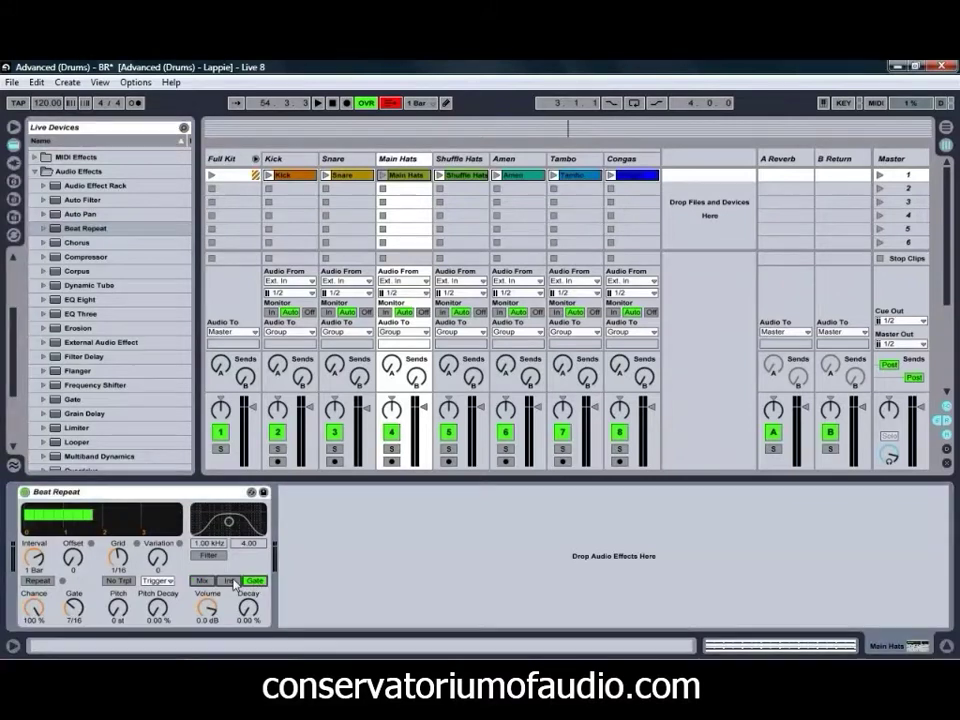
{"action": "right_click", "coordinate": [157, 494]}
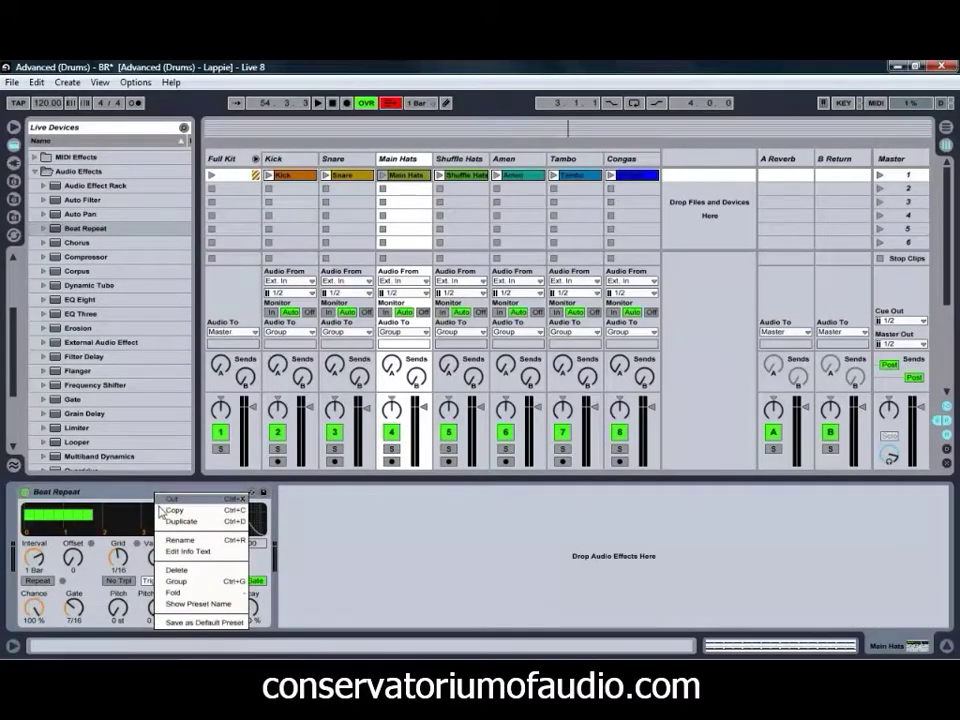
{"action": "left_click", "coordinate": [174, 581]}
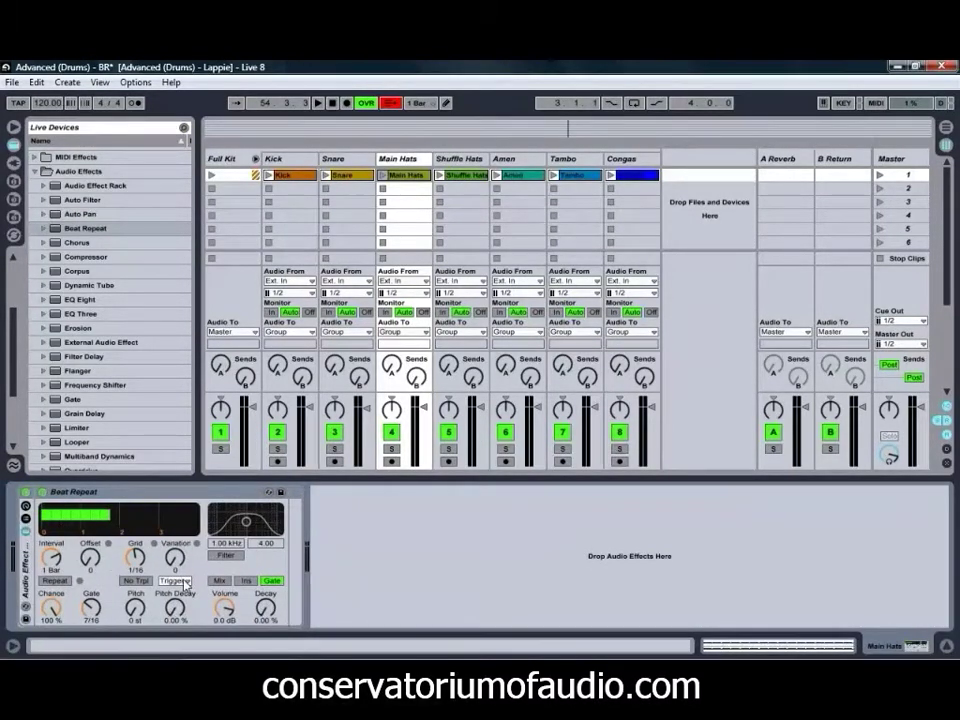
{"action": "left_click", "coordinate": [24, 519]}
{"action": "right_click", "coordinate": [103, 562]}
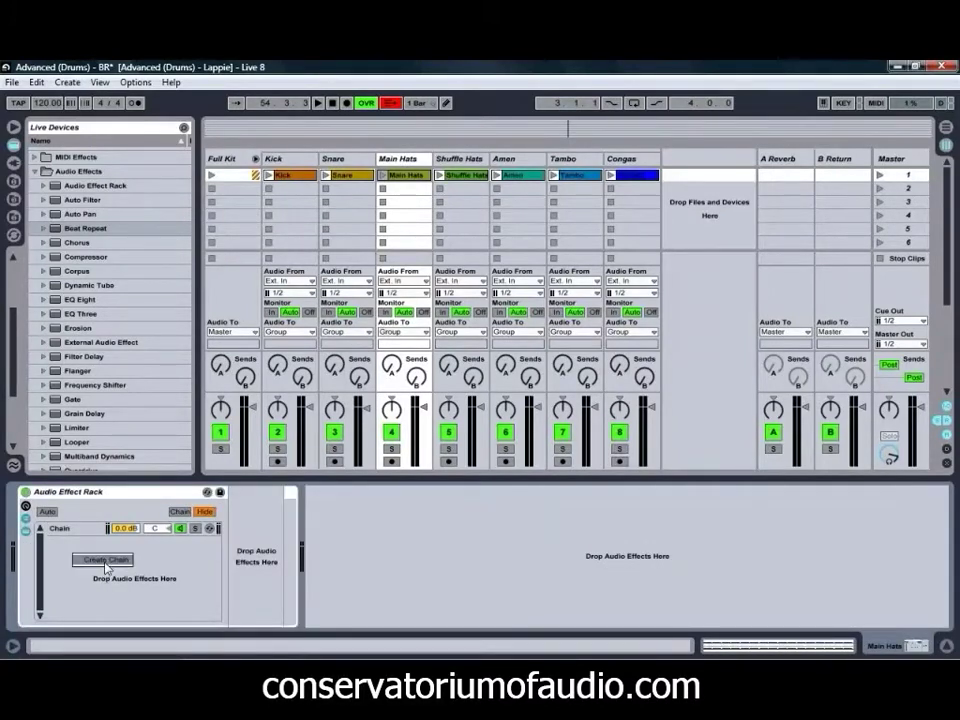
{"action": "left_click", "coordinate": [104, 562]}
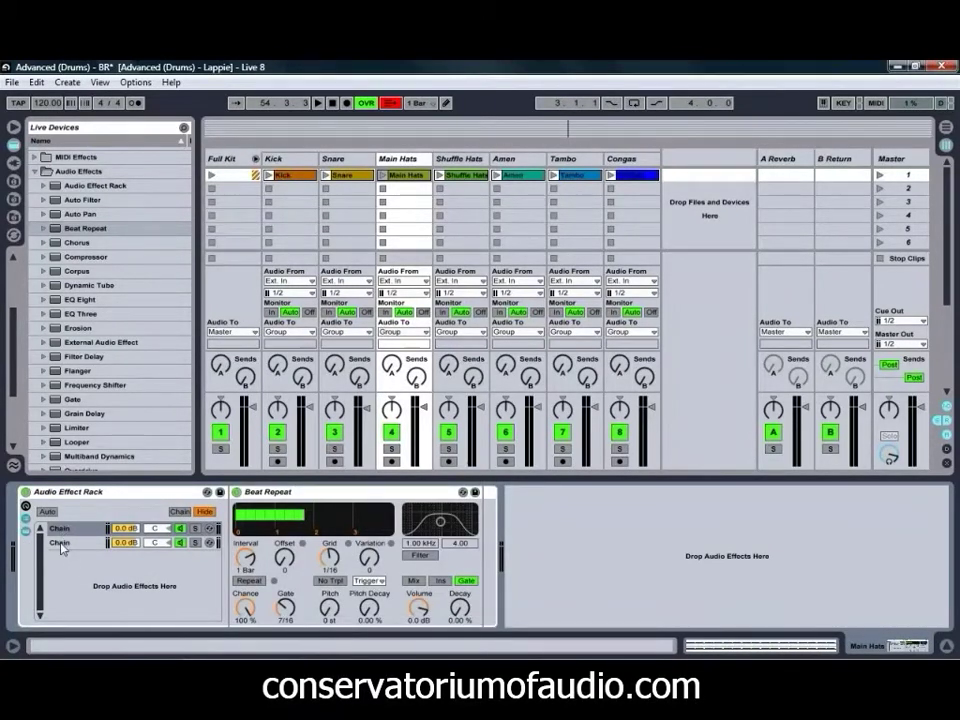
Rename the Main Hats rack's first chain Beat Repeat and its second chain Clean.
{"action": "right_click", "coordinate": [63, 534]}
{"action": "left_click", "coordinate": [100, 417]}
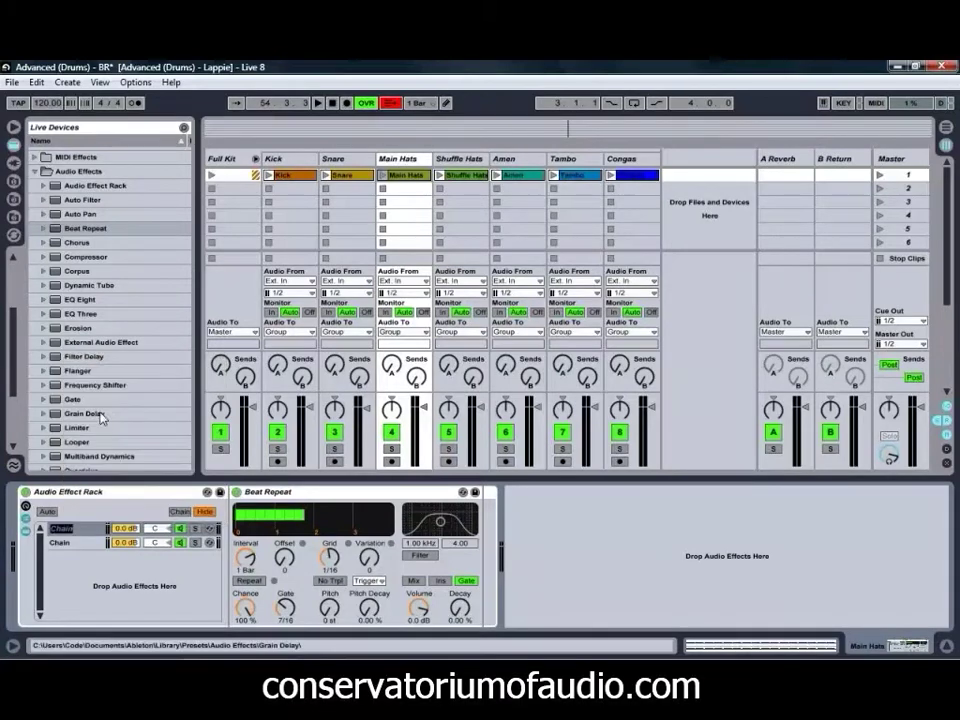
{"action": "type", "text": "Beat Repeat"}
{"action": "key", "text": "Tab"}
{"action": "key", "text": "Tab"}
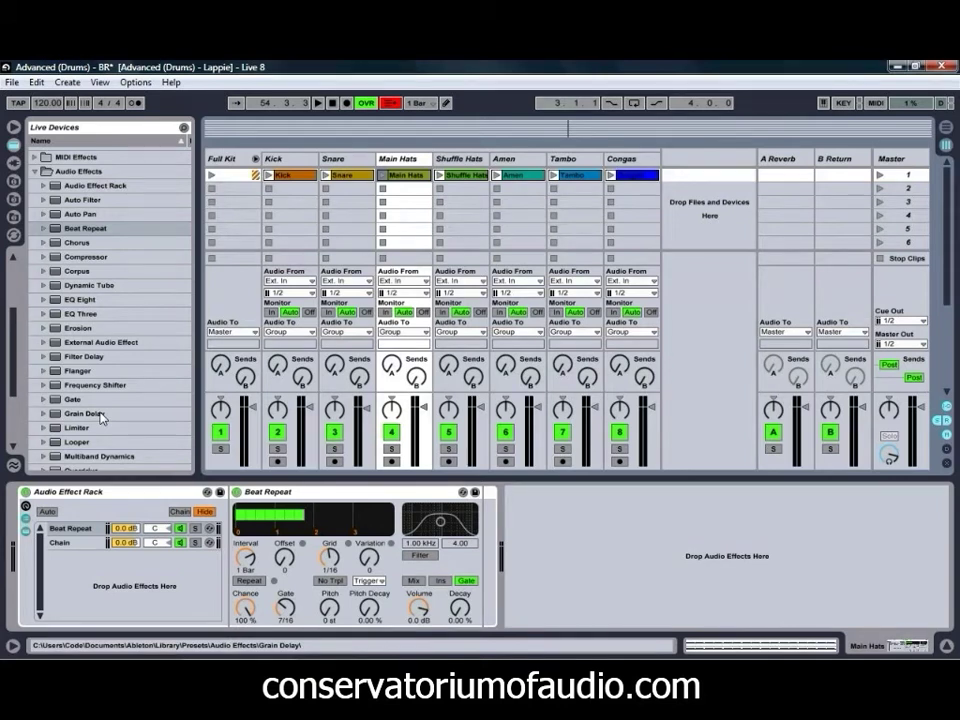
{"action": "left_click", "coordinate": [62, 542]}
{"action": "right_click", "coordinate": [65, 542]}
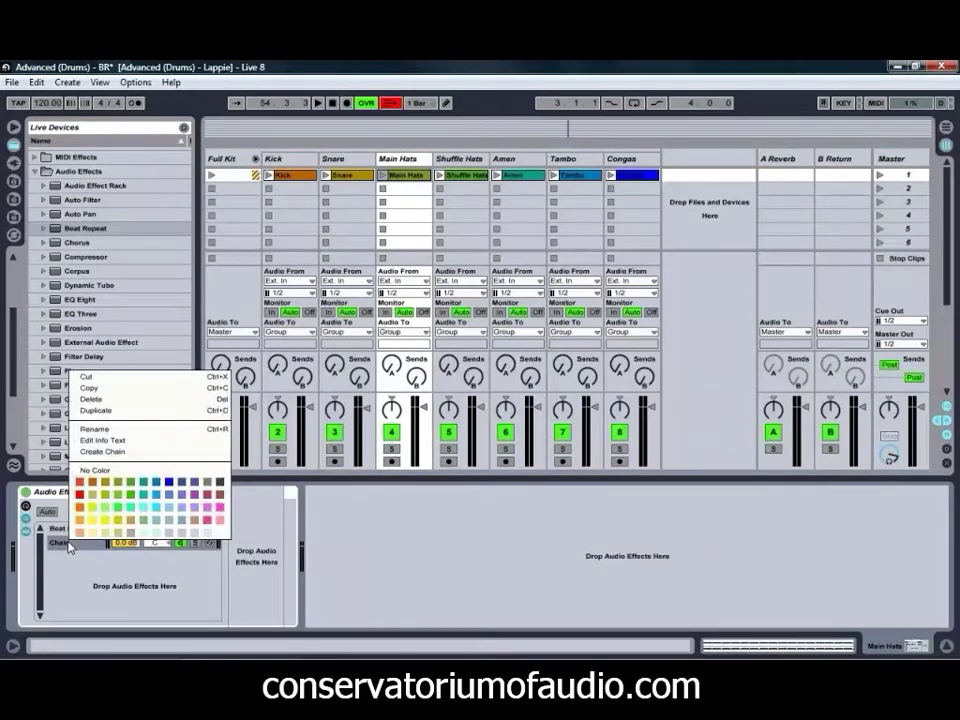
{"action": "left_click", "coordinate": [100, 429]}
{"action": "type", "text": "Ci"}
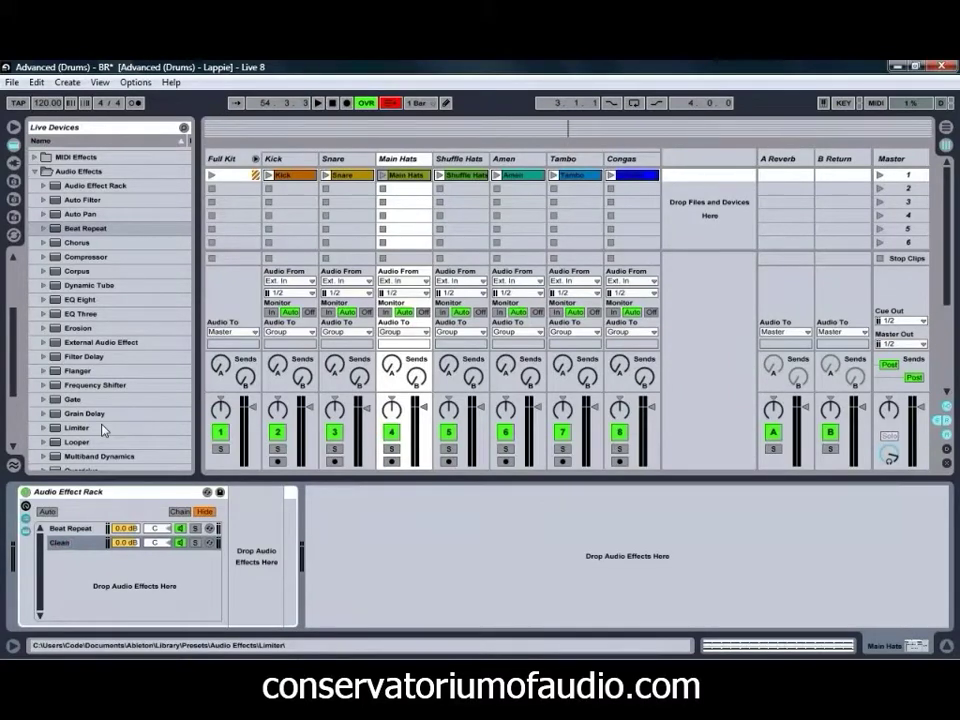
Play the Main Hats clip and set its Beat Repeat to interval 1/2 and pitch -1 st with the filter enabled.
{"action": "left_click", "coordinate": [57, 530]}
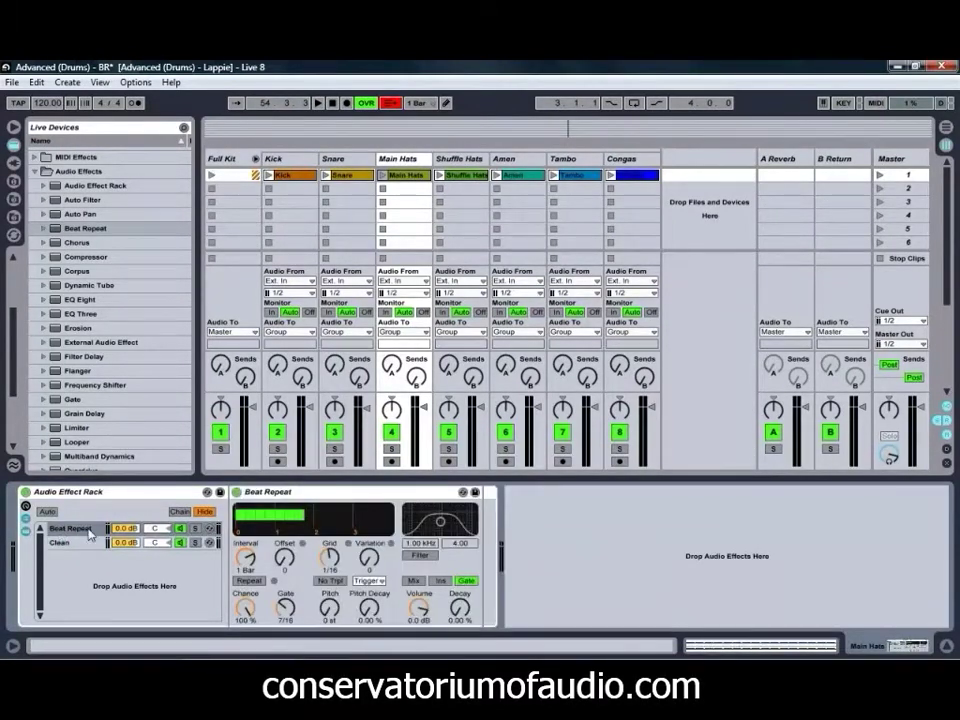
{"action": "left_click", "coordinate": [382, 176]}
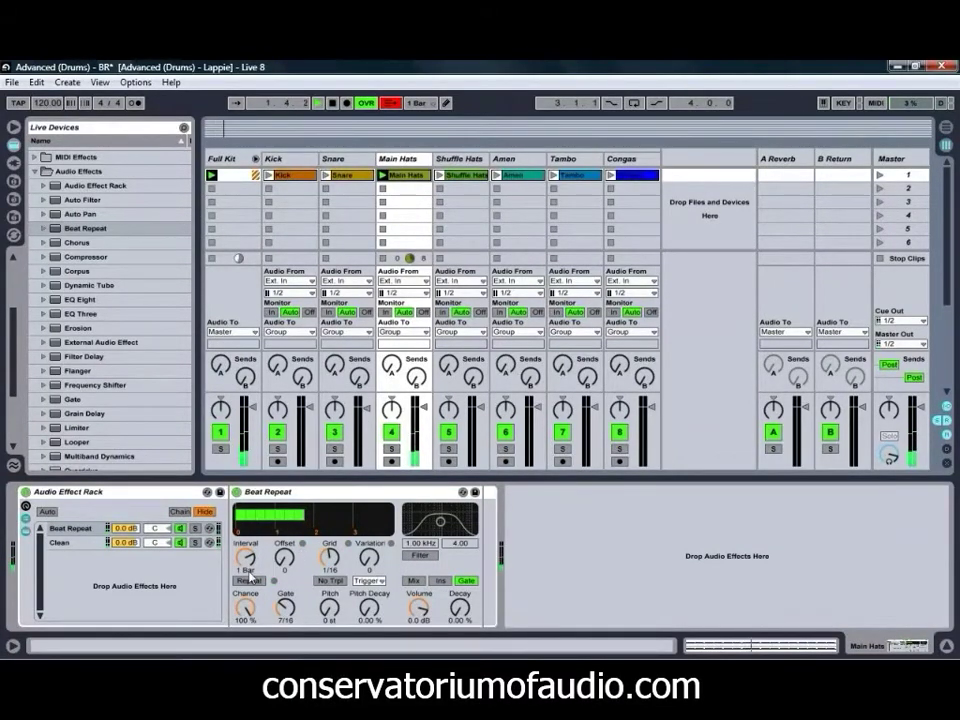
{"action": "left_click_drag", "start_coordinate": [250, 569], "coordinate": [252, 570]}
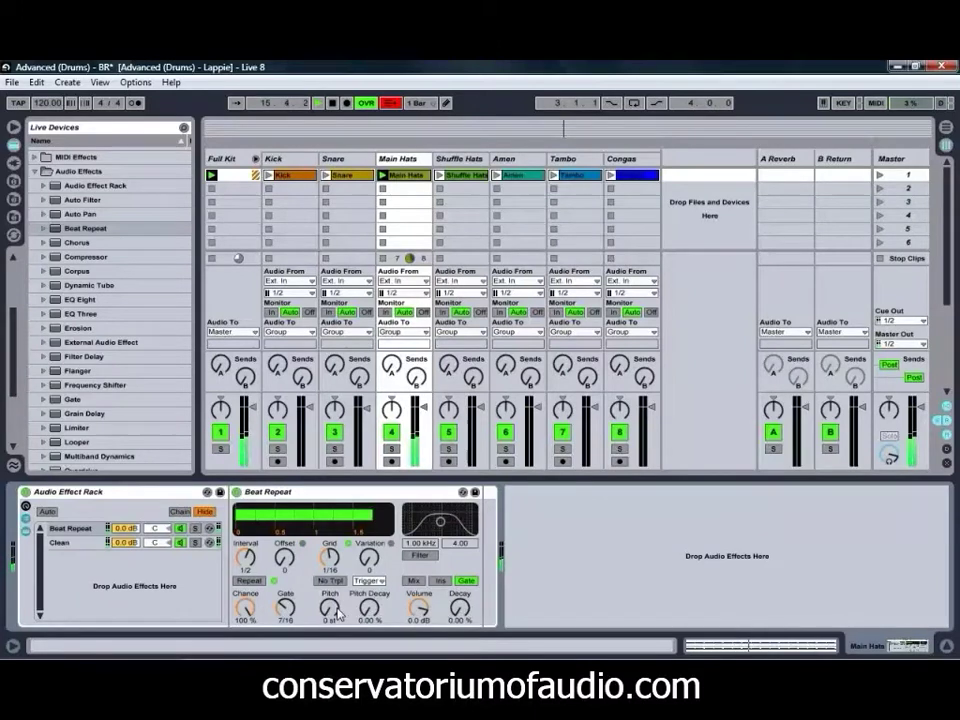
{"action": "left_click_drag", "start_coordinate": [337, 613], "coordinate": [338, 617]}
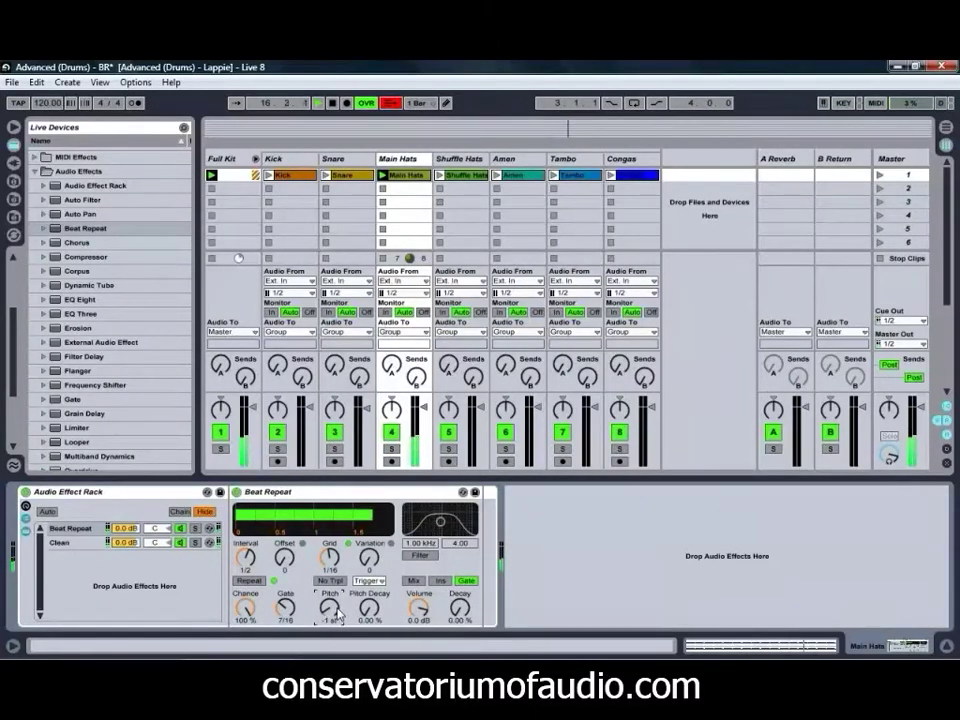
{"action": "left_click", "coordinate": [433, 556]}
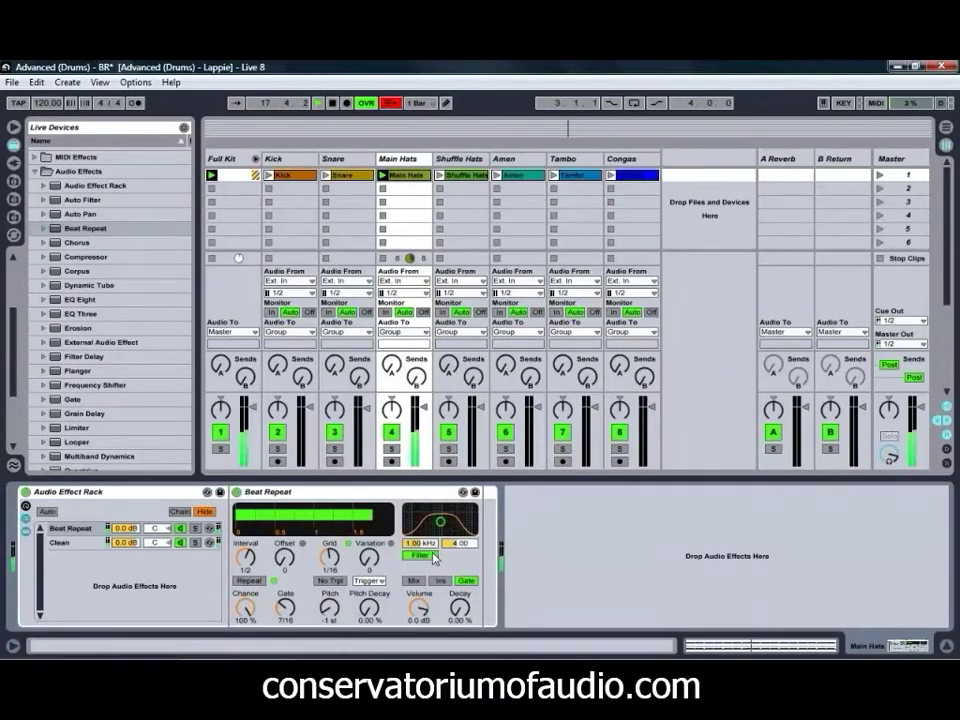
Set the Main Hats Beat Repeat filter to 5.47 kHz with width 3.16, exclude triplets, and use grid 1/16 with variation 5.
{"action": "left_click_drag", "start_coordinate": [440, 521], "coordinate": [460, 556]}
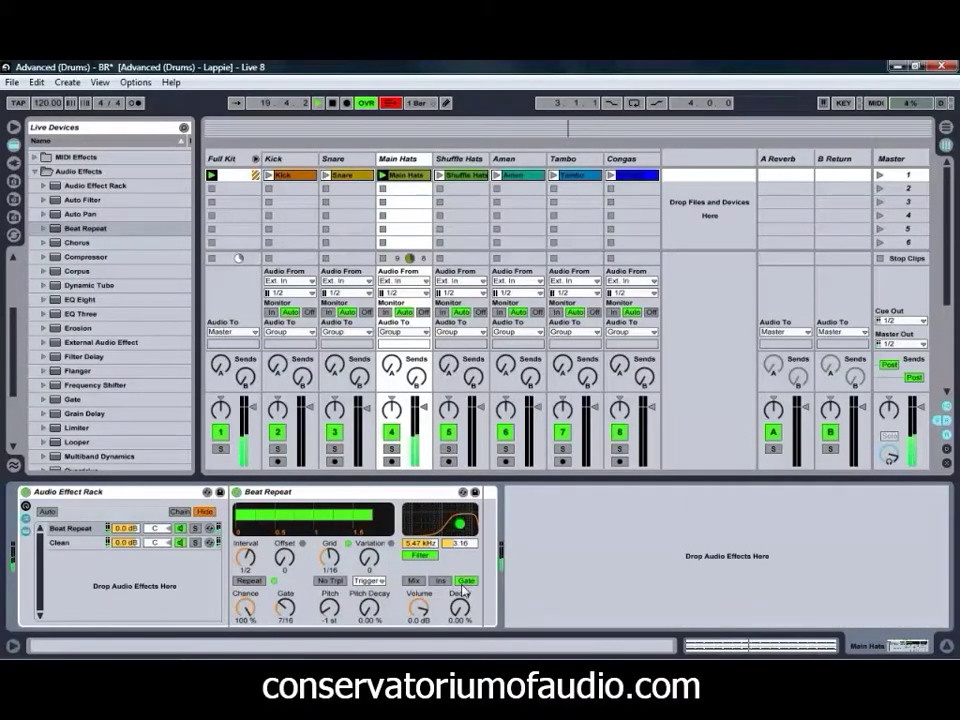
{"action": "left_click", "coordinate": [340, 580]}
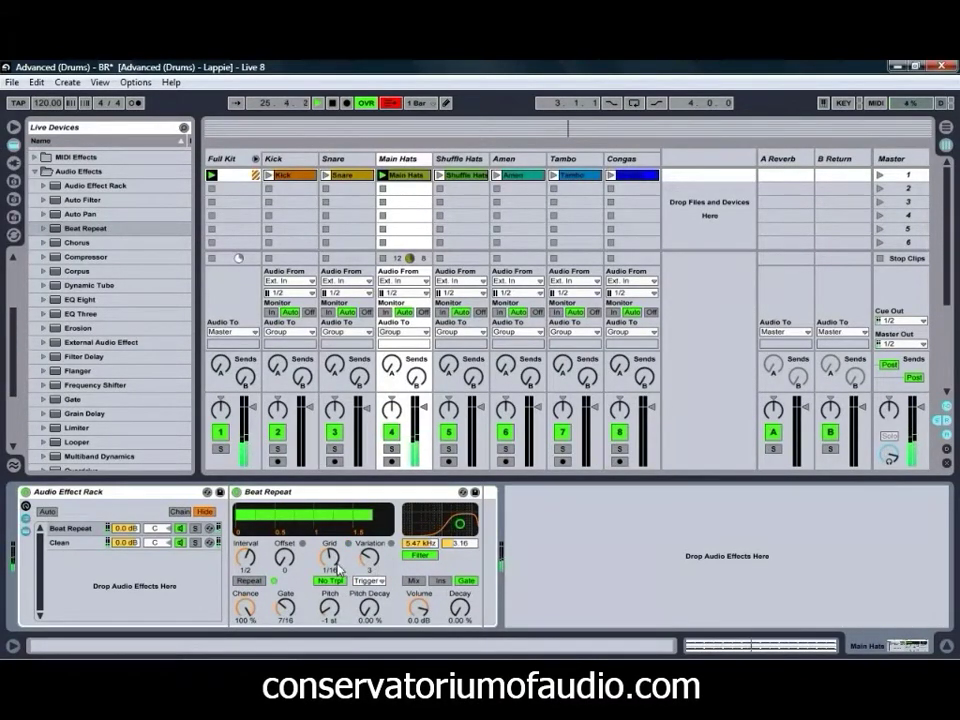
{"action": "left_click_drag", "start_coordinate": [335, 564], "coordinate": [334, 568]}
{"action": "left_click_drag", "start_coordinate": [368, 557], "coordinate": [375, 570]}
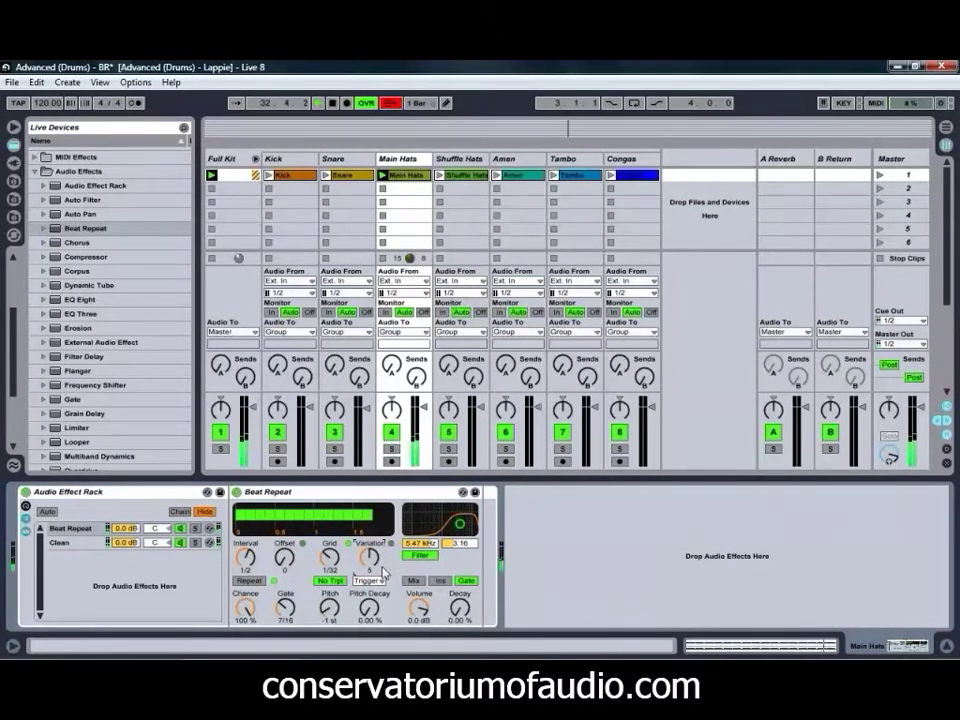
{"action": "left_click_drag", "start_coordinate": [331, 560], "coordinate": [337, 568]}
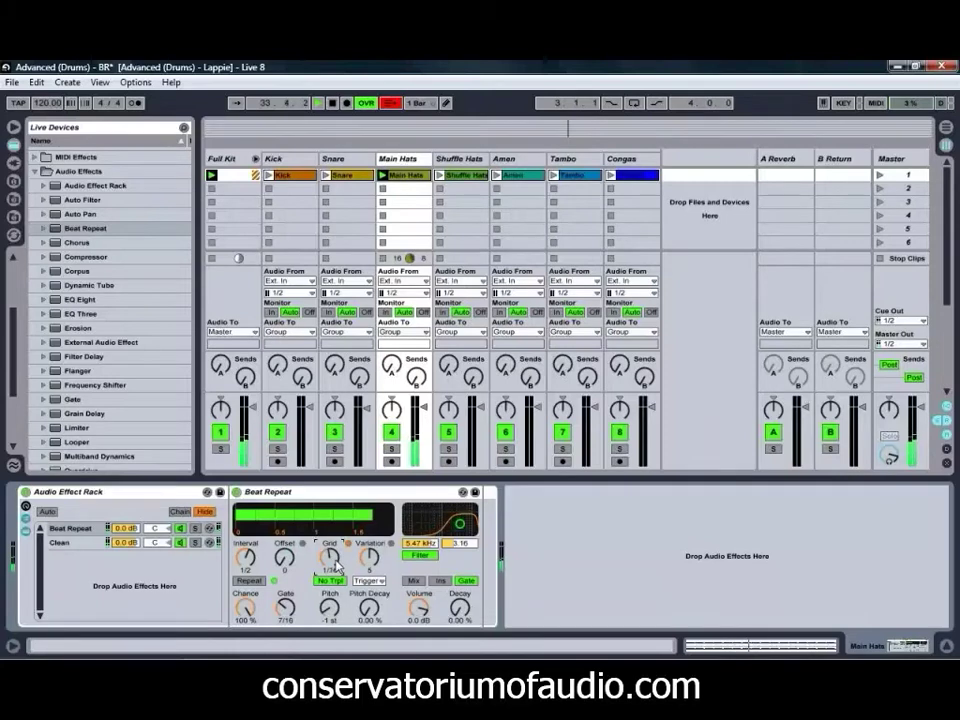
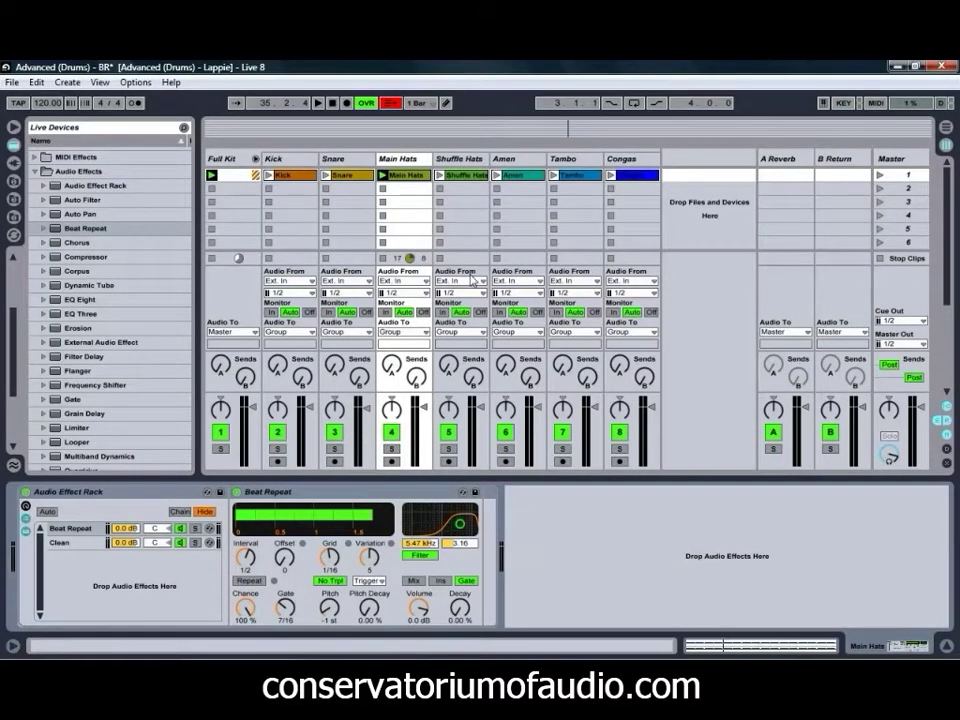
Paste the Main Hats effect rack onto the Tambo track and play the Tambo clip.
{"action": "left_click", "coordinate": [562, 166]}
{"action": "key", "text": "ctrl+v"}
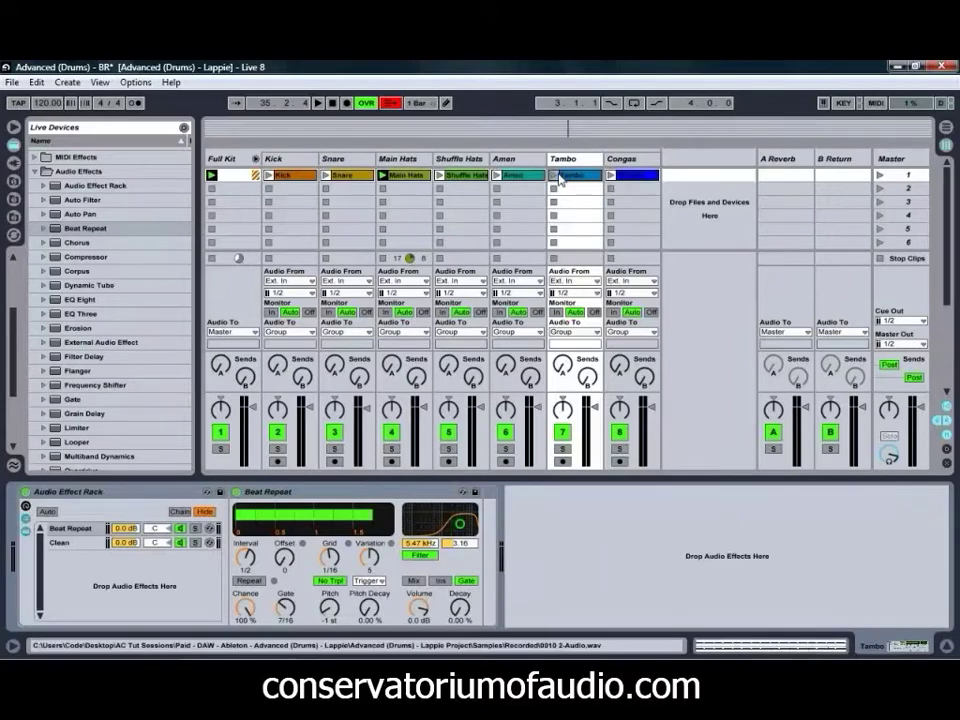
{"action": "key", "text": "space"}
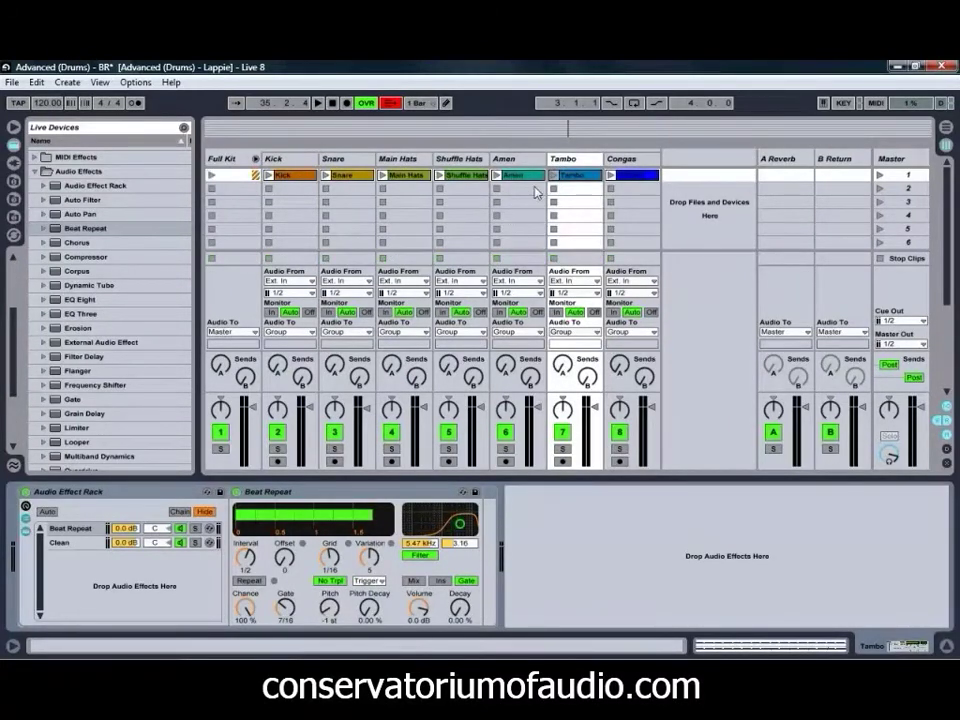
{"action": "left_click", "coordinate": [555, 177]}
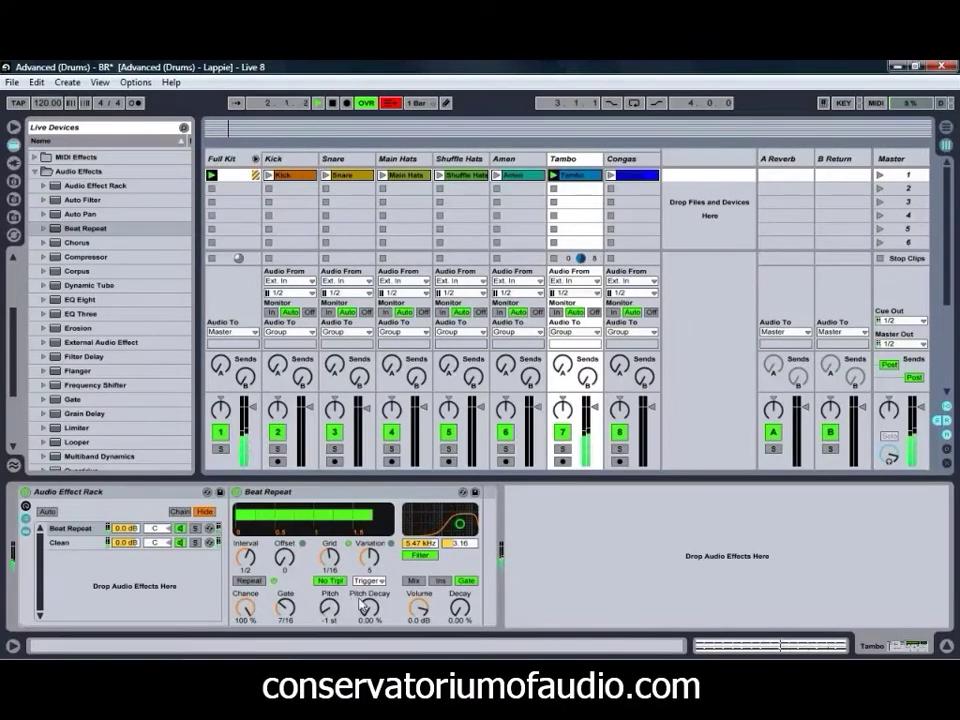
Set the Tambo Beat Repeat to pitch 0 st, filter 1.66 kHz with width 1.83, and volume 4.1 dB.
{"action": "left_click_drag", "start_coordinate": [333, 612], "coordinate": [338, 625]}
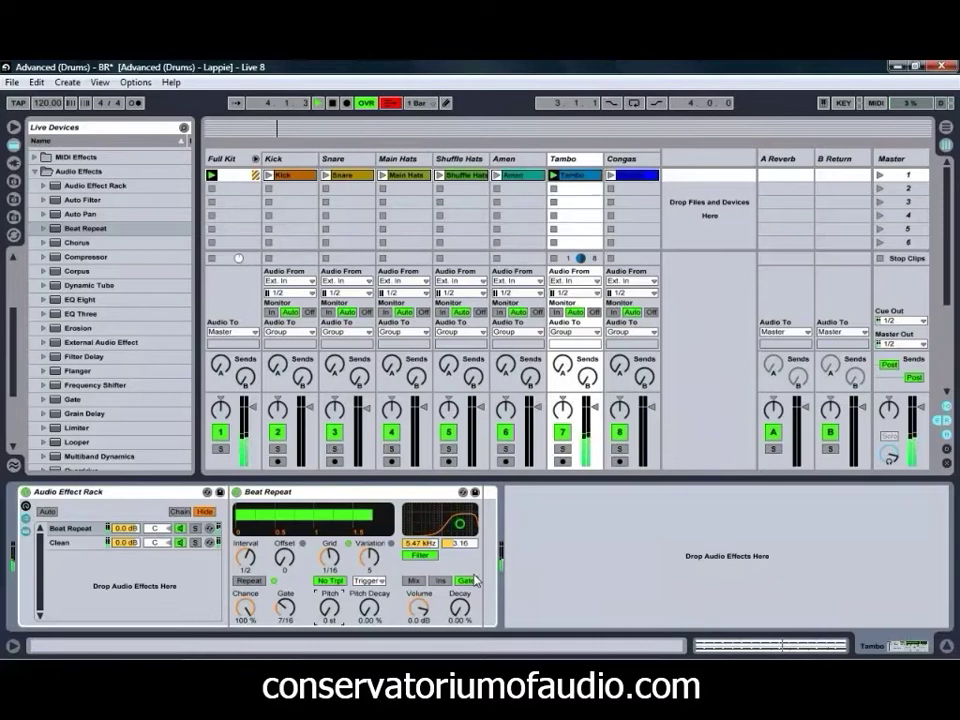
{"action": "left_click_drag", "start_coordinate": [461, 527], "coordinate": [447, 530]}
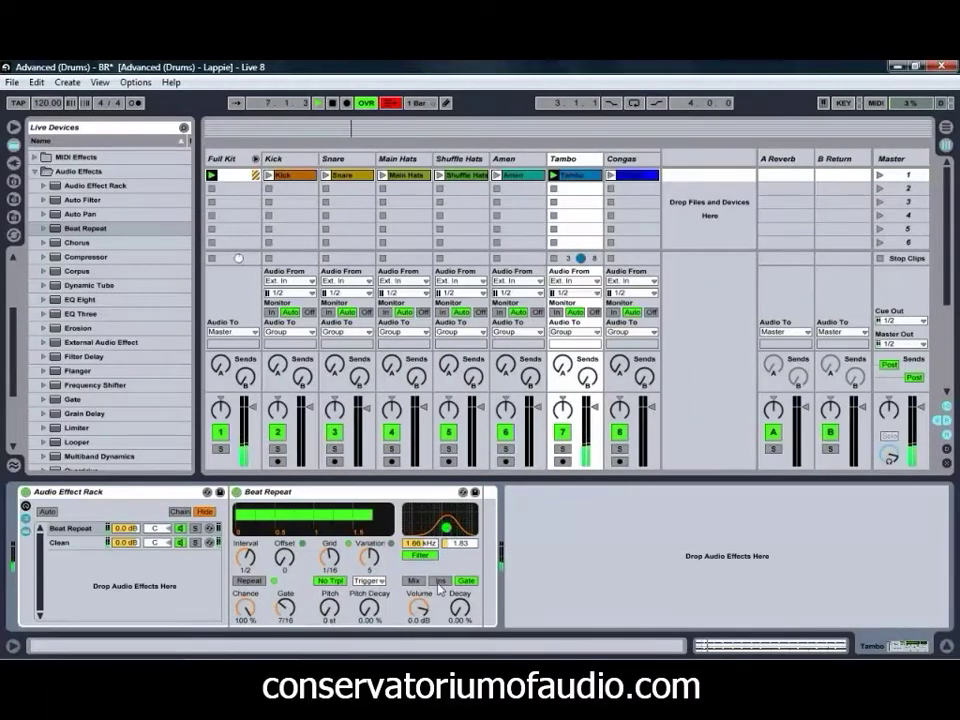
{"action": "left_click_drag", "start_coordinate": [425, 609], "coordinate": [425, 605]}
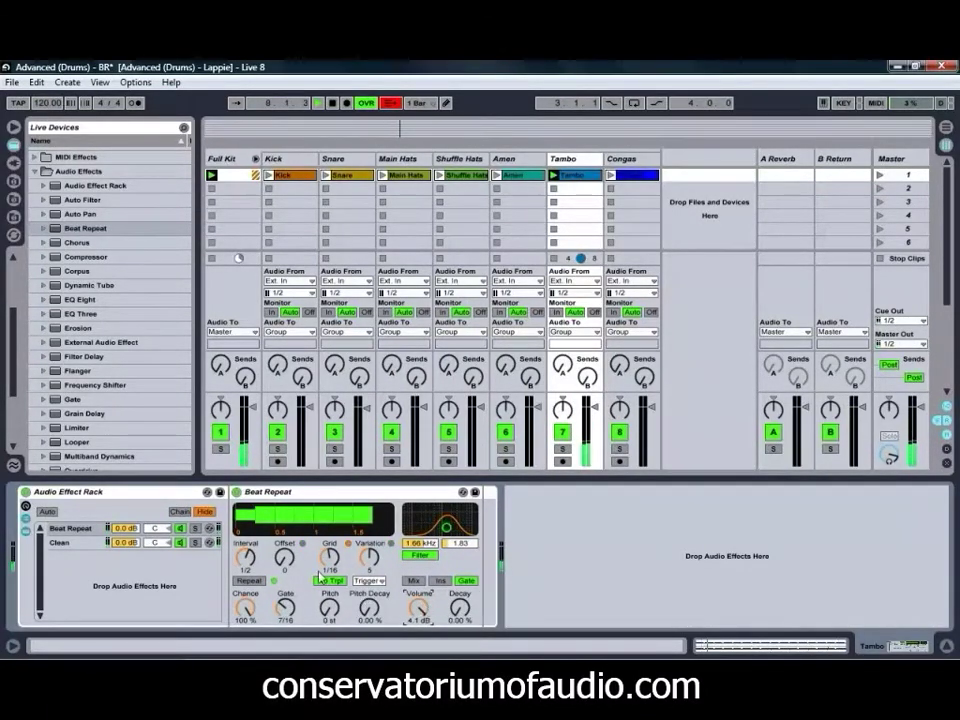
Set the Tambo Beat Repeat to grid 1/32, variation 3 and decay 28.6 %, and toggle its rack chain to compare the sound.
{"action": "left_click_drag", "start_coordinate": [334, 562], "coordinate": [335, 566]}
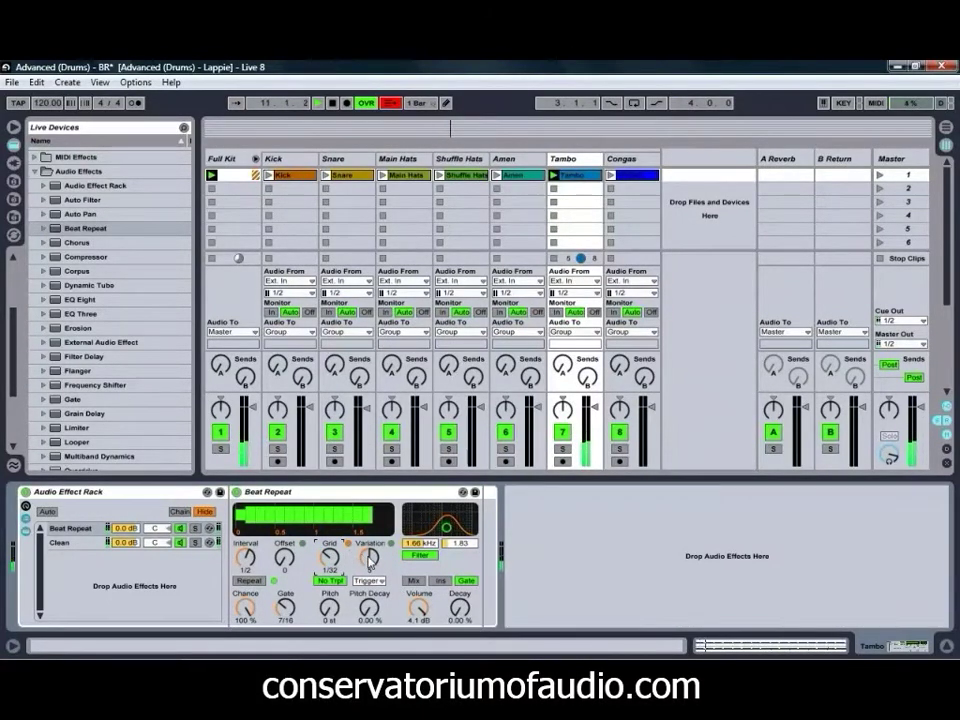
{"action": "left_click_drag", "start_coordinate": [369, 560], "coordinate": [369, 553]}
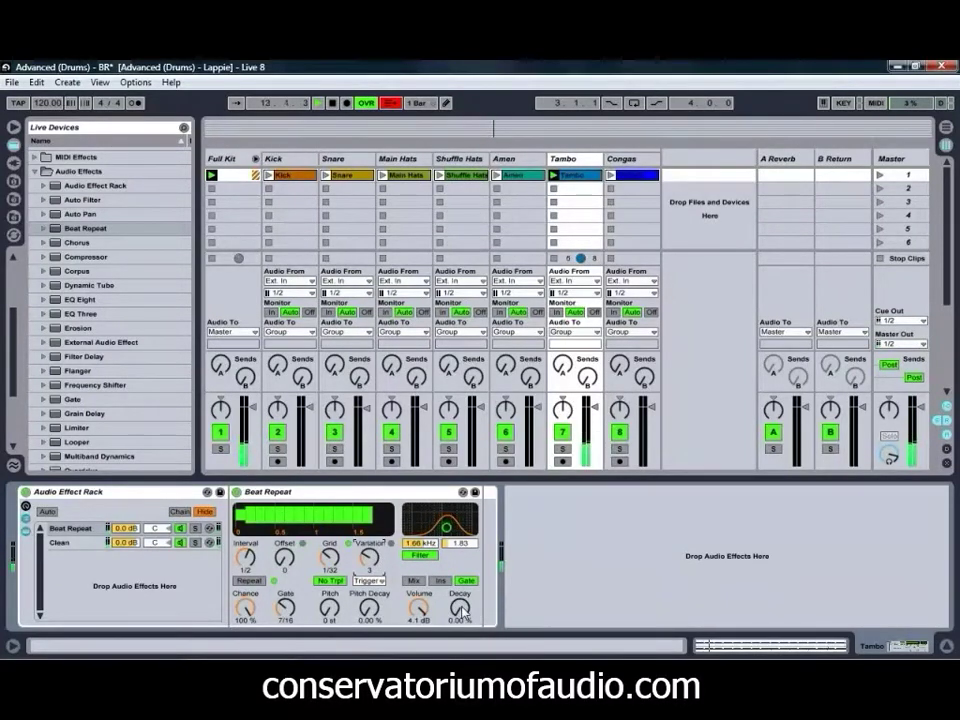
{"action": "left_click_drag", "start_coordinate": [461, 612], "coordinate": [463, 606]}
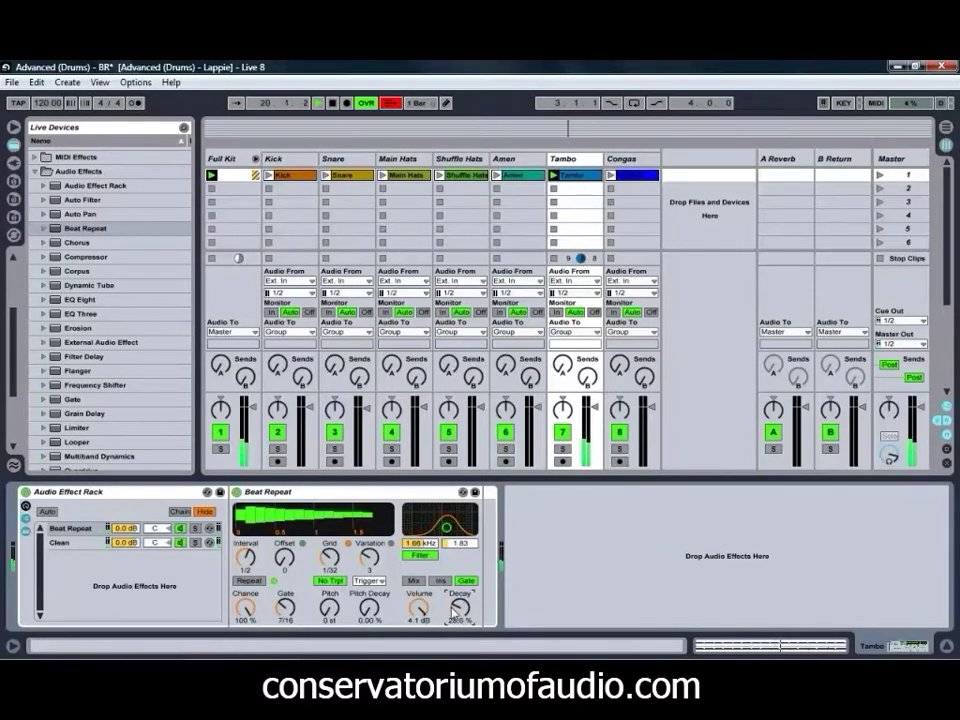
{"action": "left_click", "coordinate": [181, 529]}
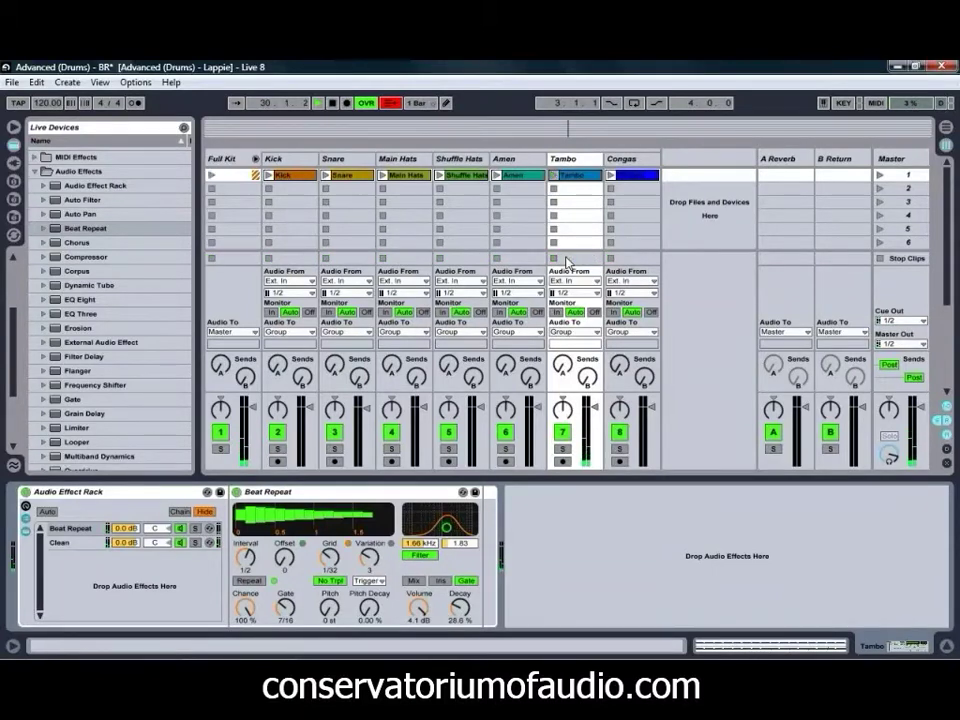
Play all clips of scene 1 and add the default Beat Repeat effect to the Full Kit group track.
{"action": "left_click", "coordinate": [882, 176]}
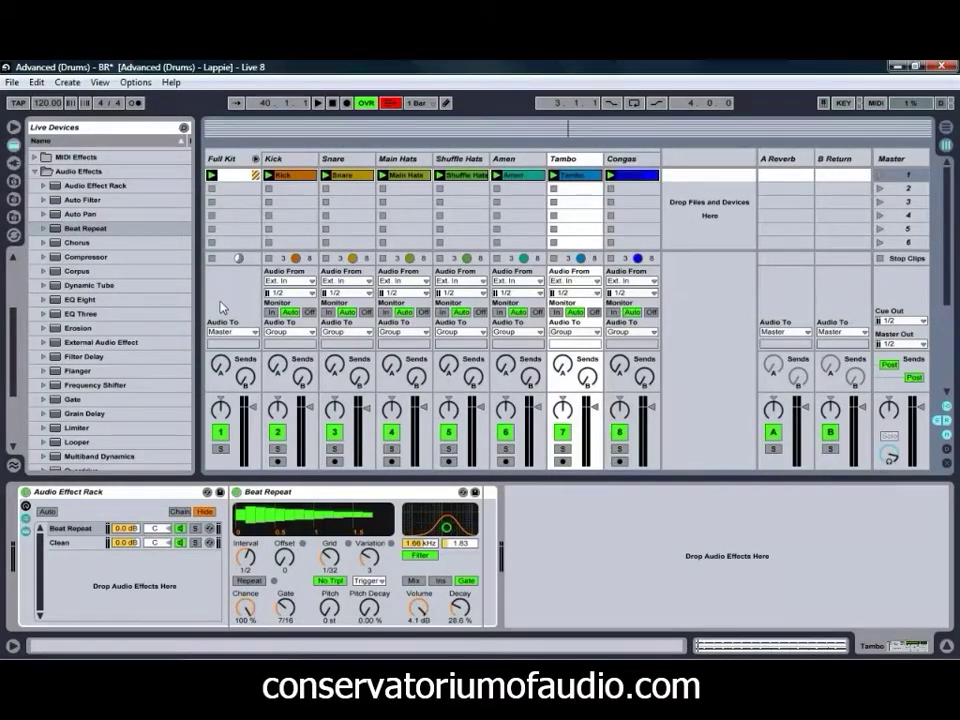
{"action": "left_click", "coordinate": [222, 165]}
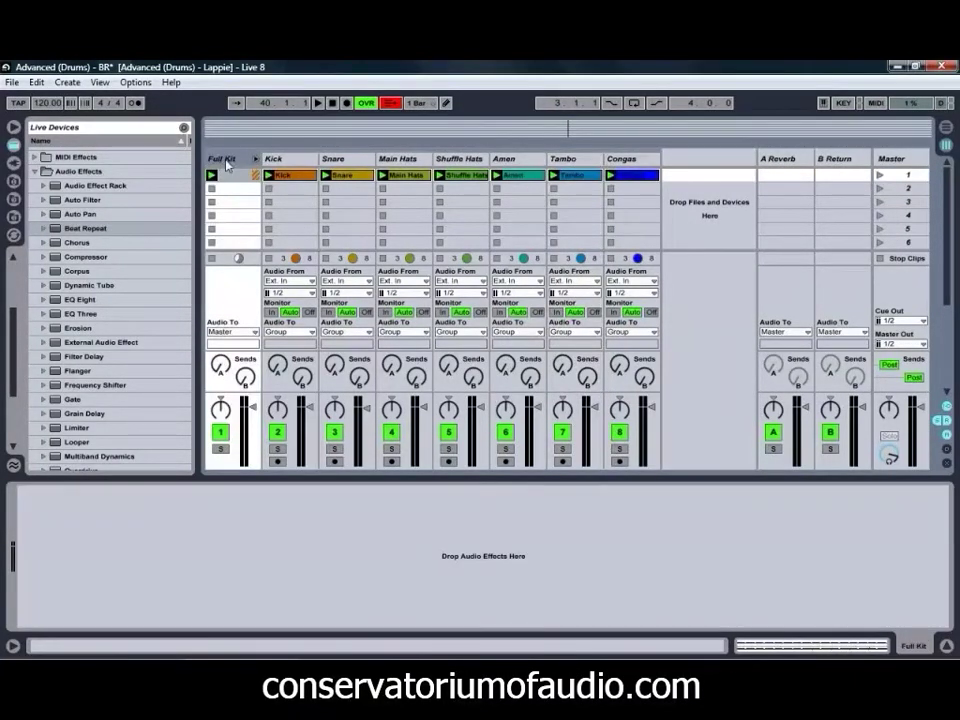
{"action": "left_click_drag", "start_coordinate": [100, 228], "coordinate": [240, 170]}
{"action": "key", "text": "space"}
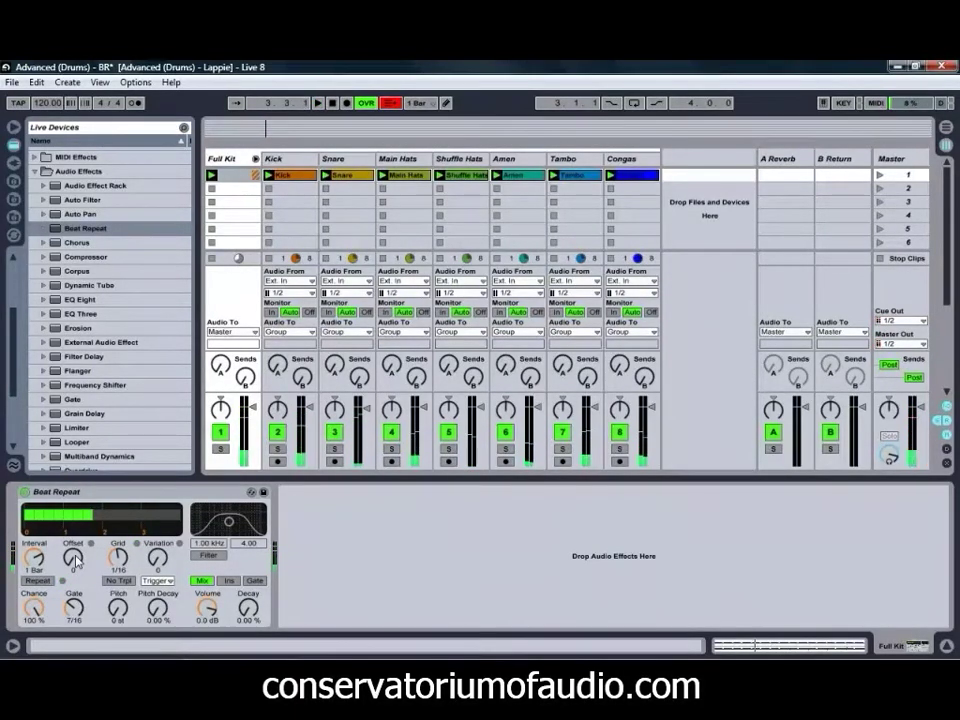
Set the Full Kit Beat Repeat to offset 3/16, interval 1/4, grid 1/8 and variation 2, with triplets excluded.
{"action": "left_click_drag", "start_coordinate": [73, 558], "coordinate": [66, 563]}
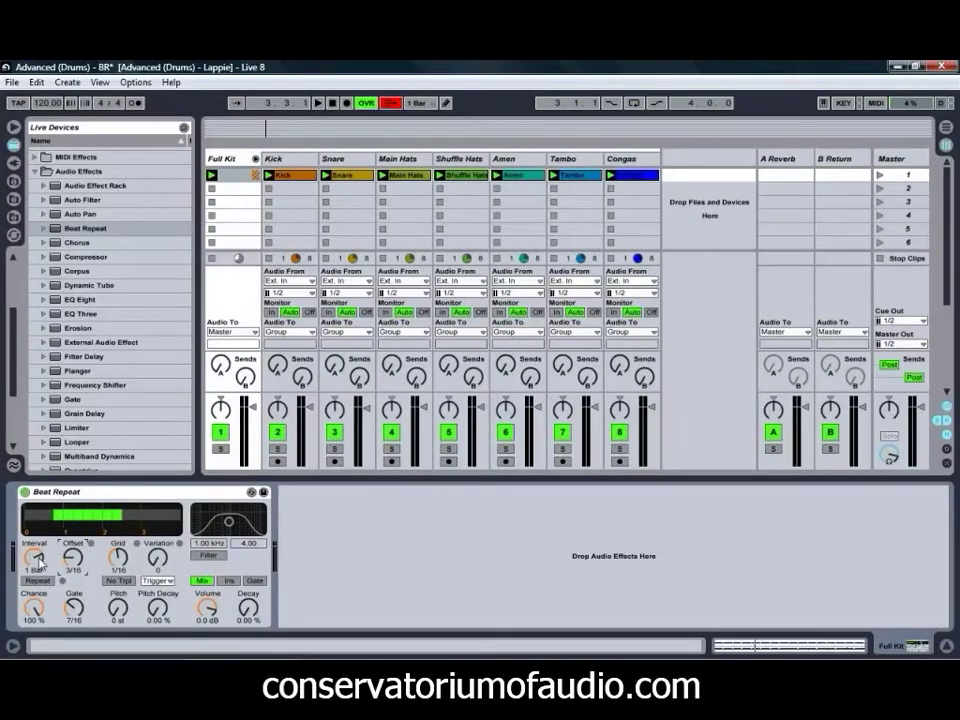
{"action": "left_click_drag", "start_coordinate": [35, 563], "coordinate": [36, 566]}
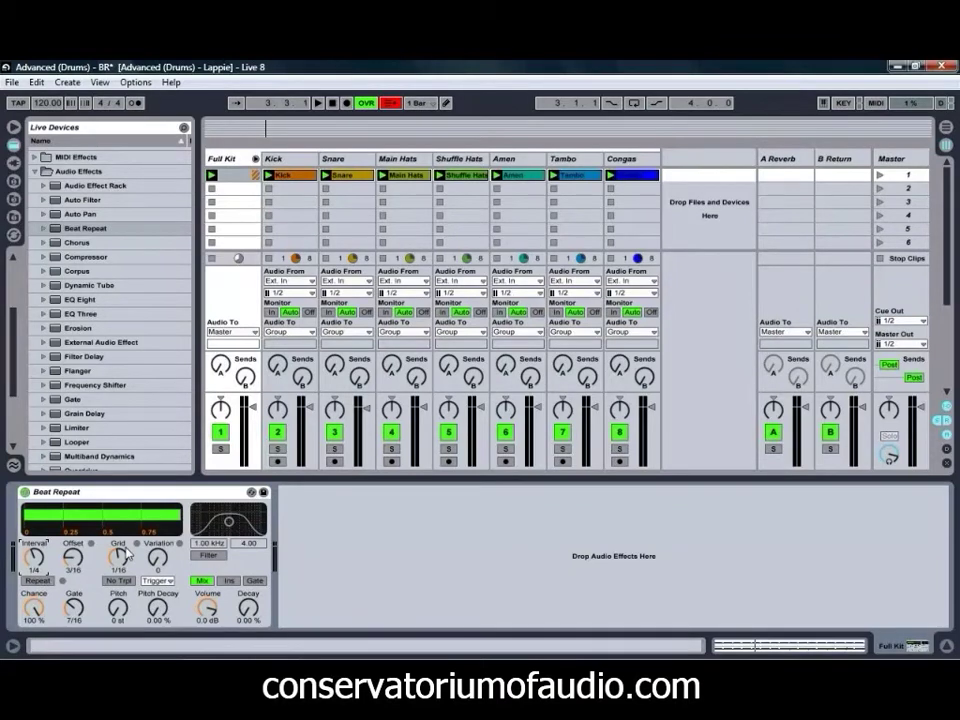
{"action": "left_click_drag", "start_coordinate": [120, 557], "coordinate": [122, 563]}
{"action": "left_click", "coordinate": [122, 580]}
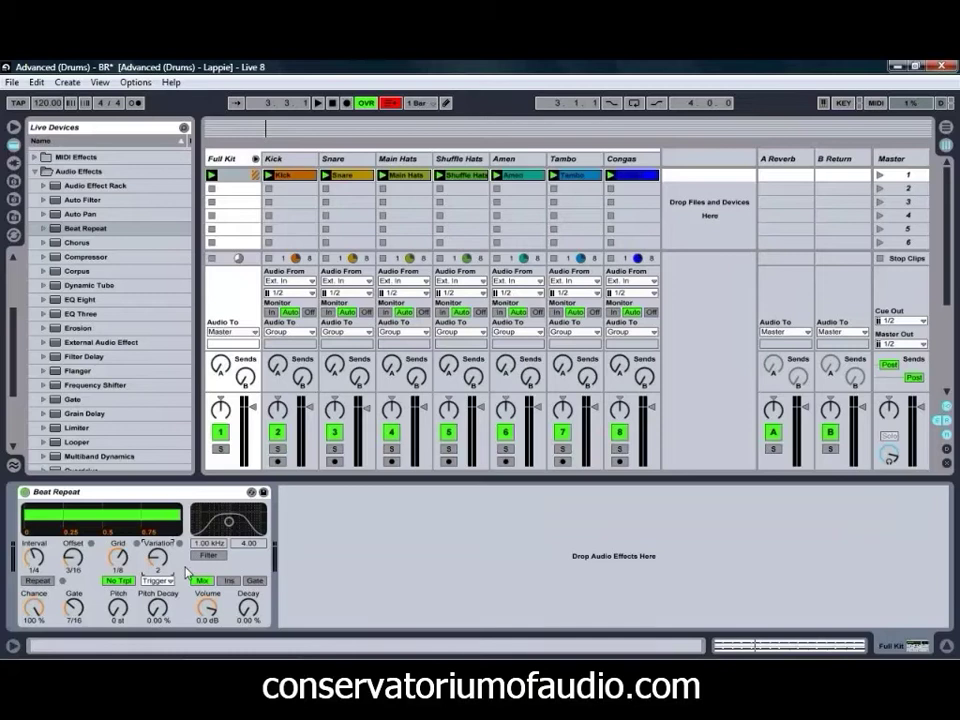
Play the full kit and slightly lower the Full Kit group's volume.
{"action": "key", "text": "space"}
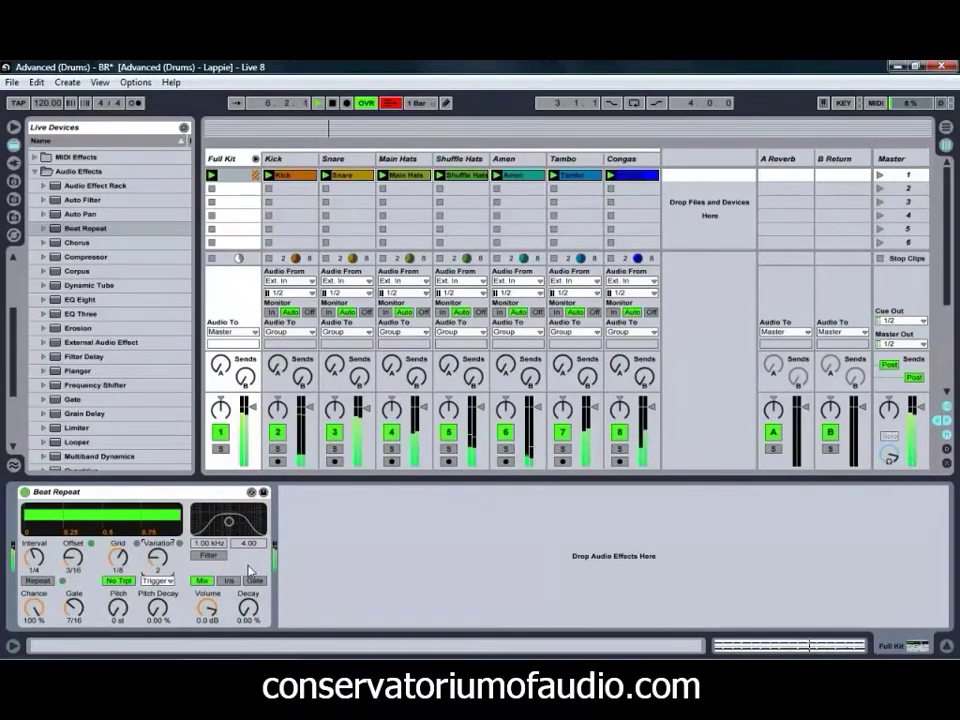
{"action": "left_click_drag", "start_coordinate": [250, 418], "coordinate": [252, 421]}
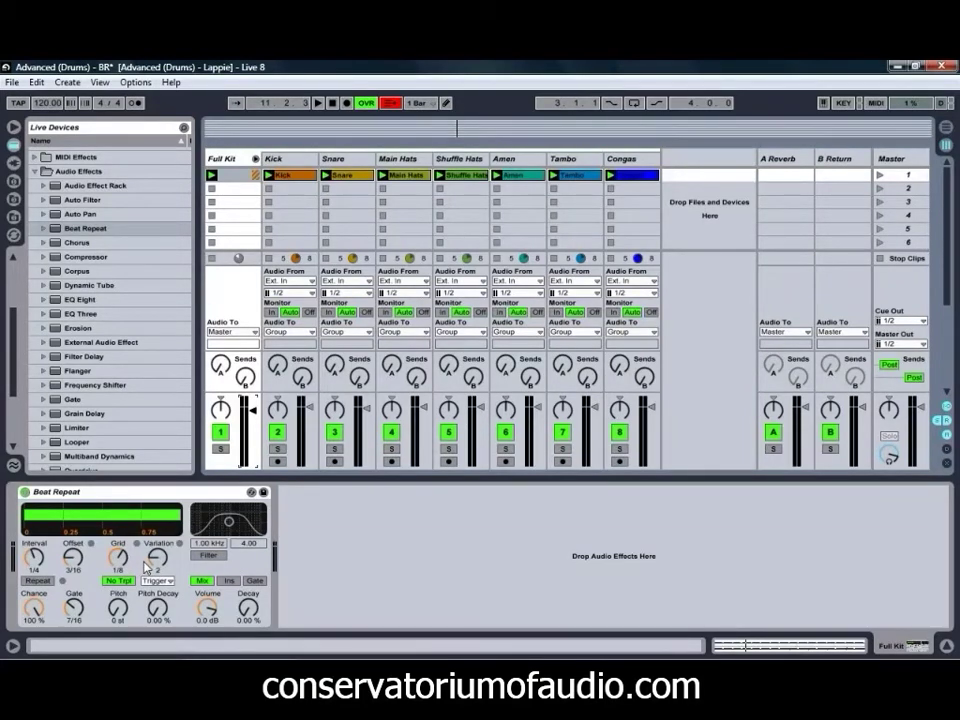
Examine the Snare clip's envelope settings and return to the Snare track's effect rack.
{"action": "key", "text": "Tab"}
{"action": "key", "text": "Tab"}
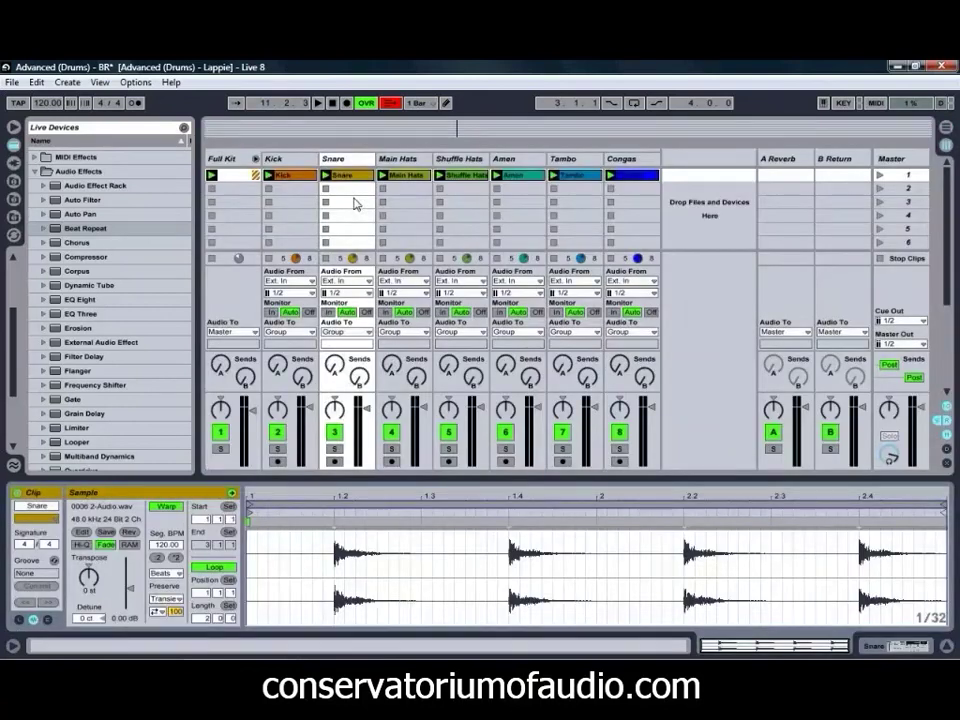
{"action": "left_click", "coordinate": [358, 185]}
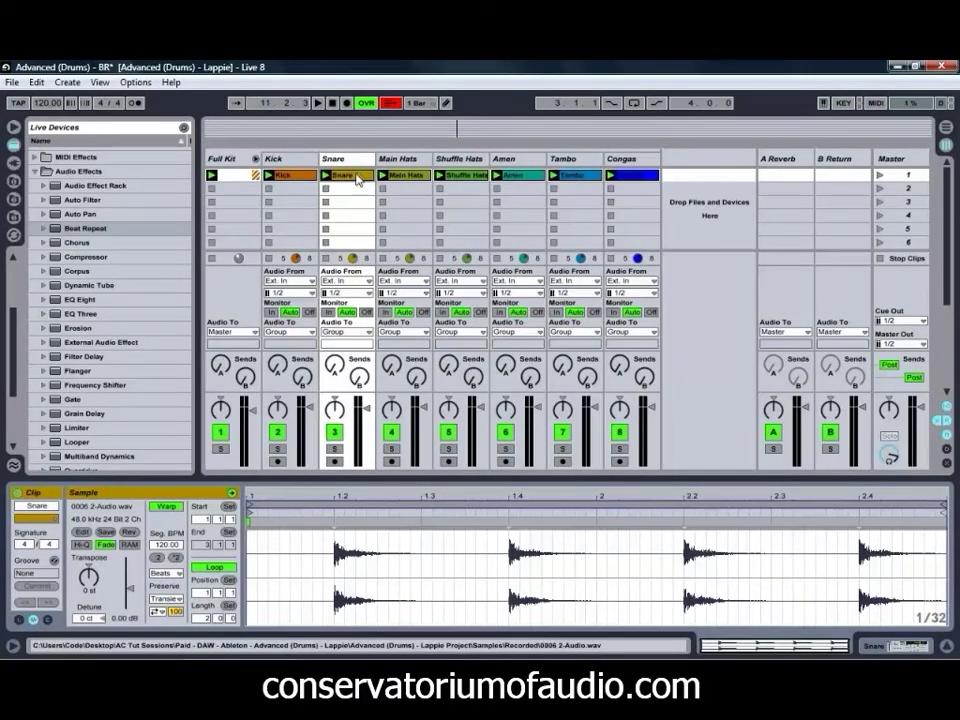
{"action": "left_click", "coordinate": [48, 620]}
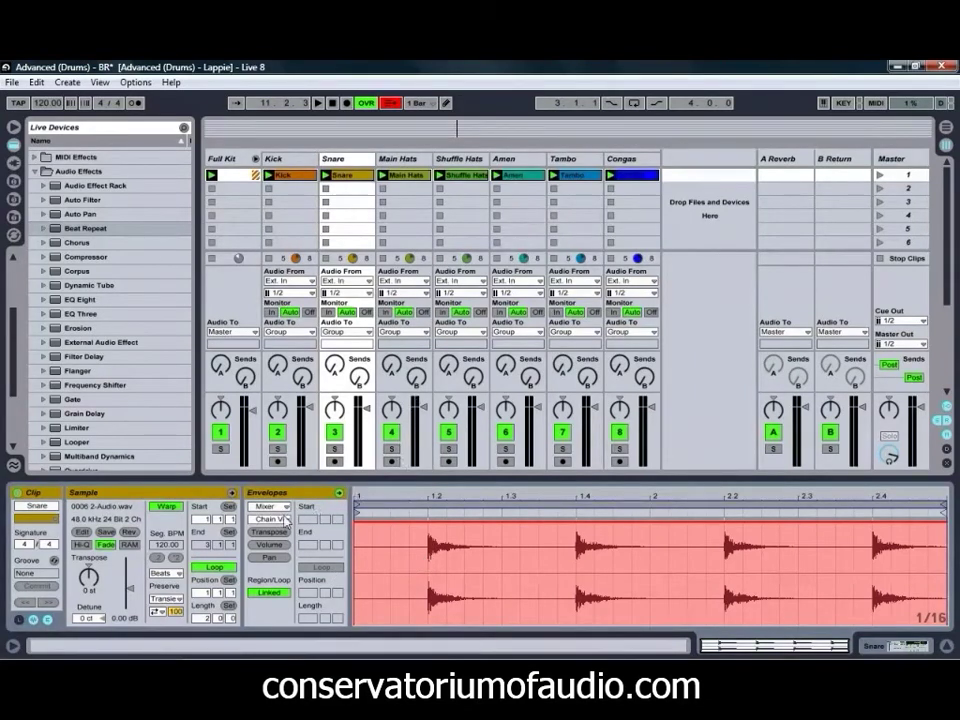
{"action": "left_click", "coordinate": [333, 159]}
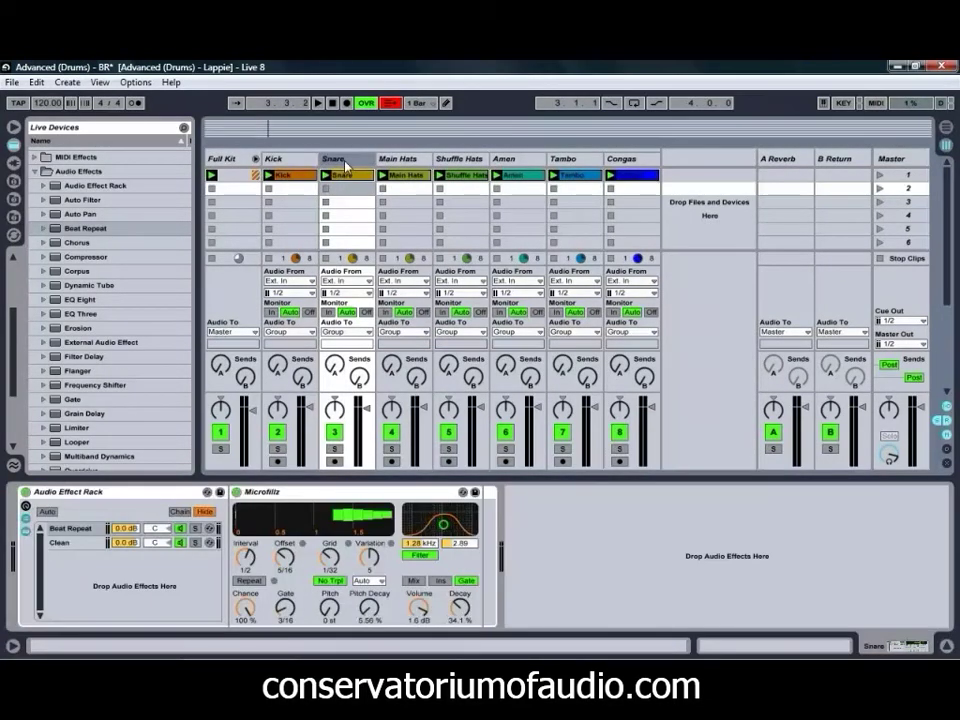